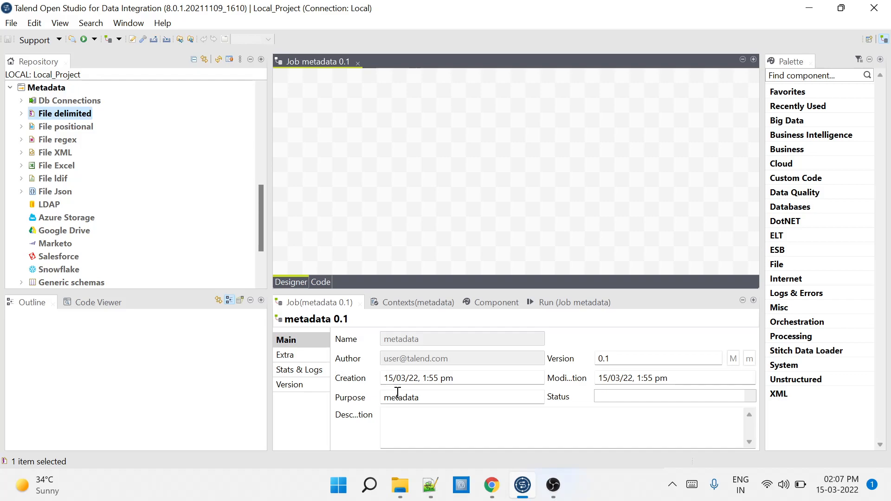
Switch to Notepad++ and undo the last two edits in tFileInputDelimited.csv
{"action": "left_click", "coordinate": [432, 487]}
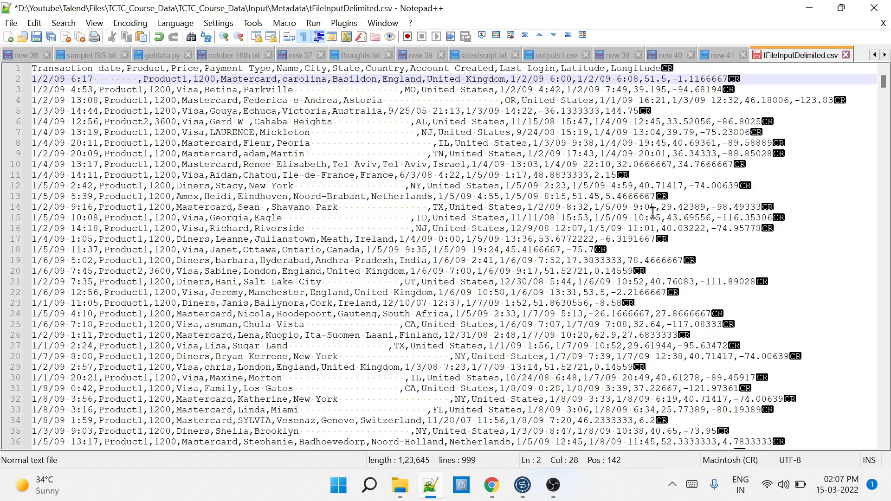
{"action": "key", "text": "ctrl+z"}
{"action": "key", "text": "ctrl+z"}
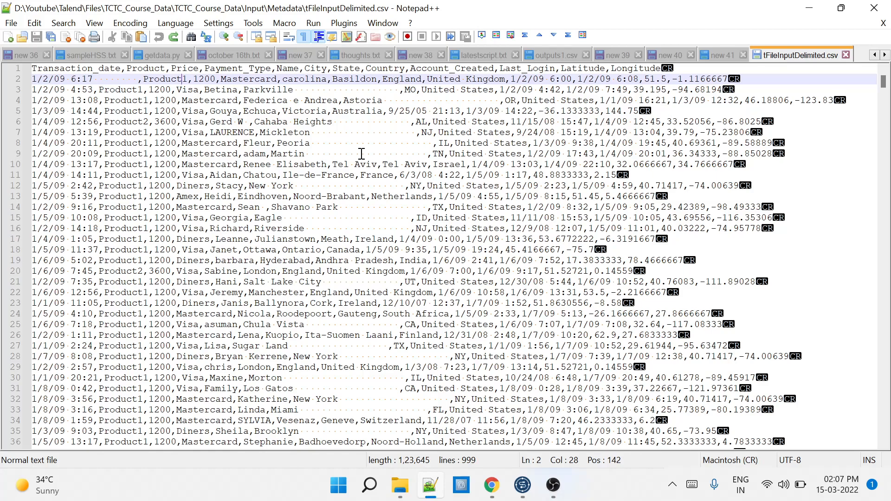
Try enclosing the Product column header in double quotes in the first line, and undo the edit
{"action": "double_click", "coordinate": [95, 70]}
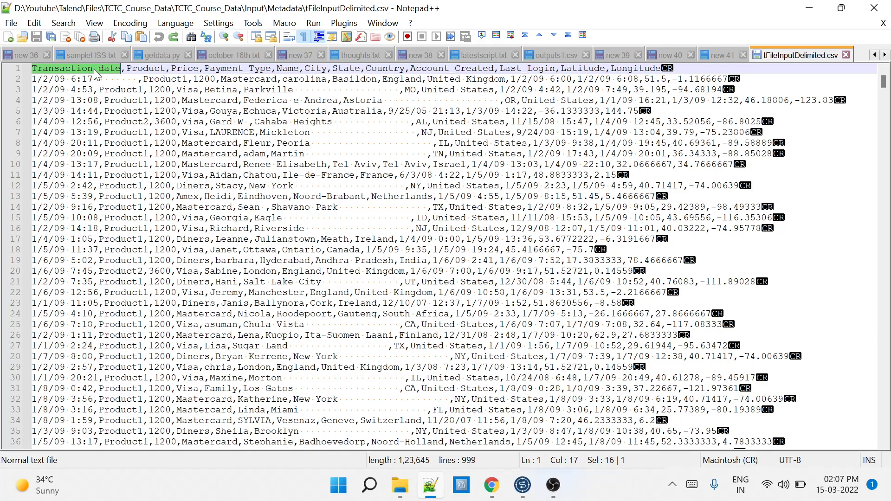
{"action": "left_click", "coordinate": [125, 70]}
{"action": "type", "text": "\""}
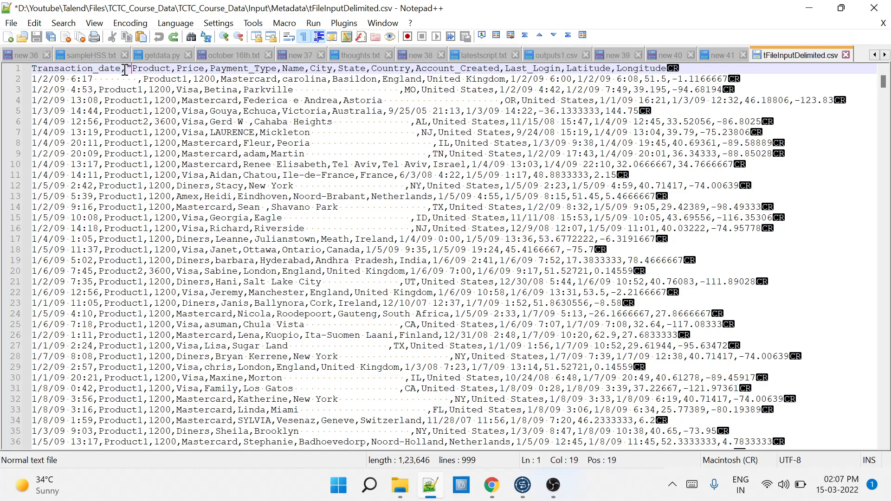
{"action": "key", "text": "Right"}
{"action": "key", "text": "Right"}
{"action": "key", "text": "Right"}
{"action": "key", "text": "Right"}
{"action": "key", "text": "Right"}
{"action": "key", "text": "Right"}
{"action": "key", "text": "Right"}
{"action": "key", "text": "Right"}
{"action": "key", "text": "Left"}
{"action": "type", "text": "\""}
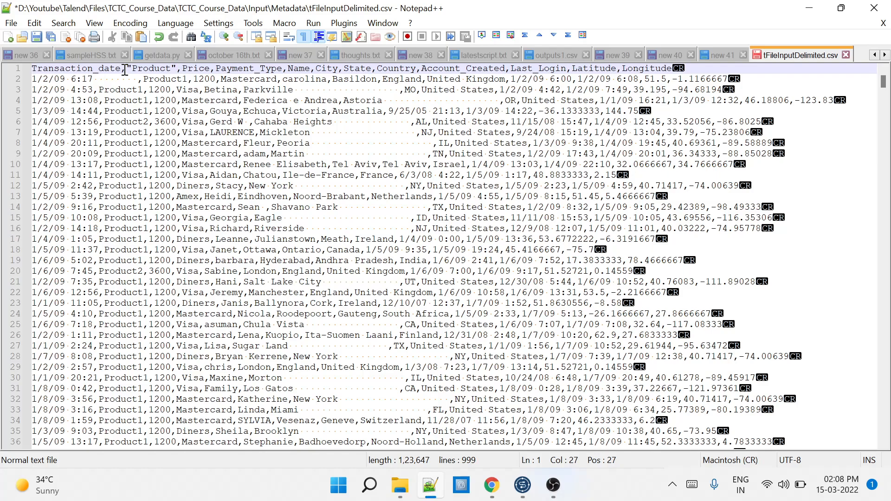
{"action": "key", "text": "ctrl+z"}
{"action": "key", "text": "ctrl+z"}
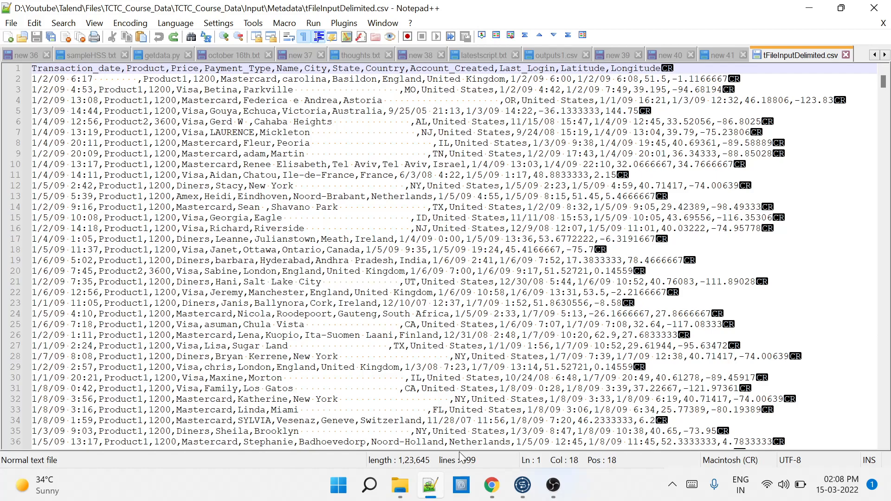
Switch to Talend Open Studio and start creating a new File delimited metadata entry
{"action": "left_click", "coordinate": [530, 491]}
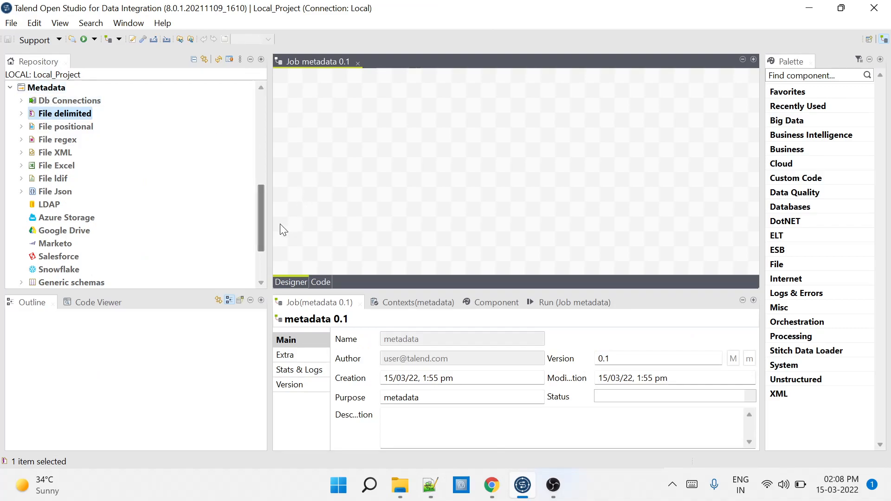
{"action": "left_click_drag", "start_coordinate": [262, 204], "coordinate": [259, 180]}
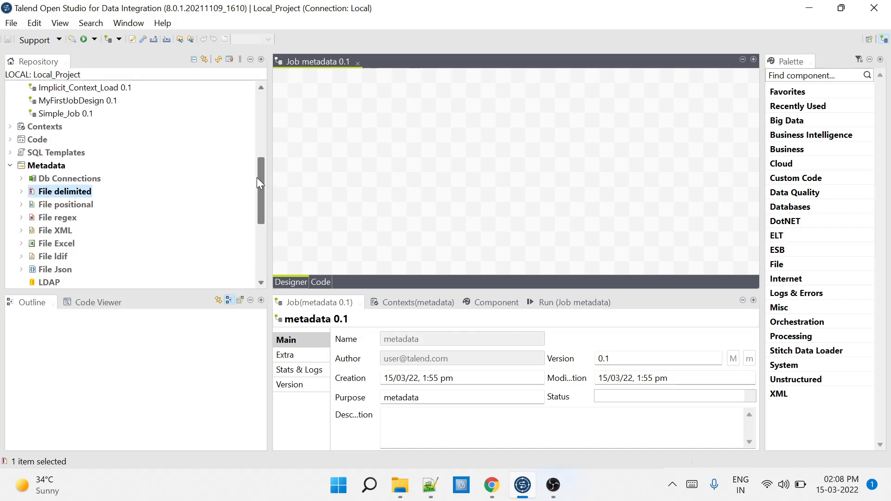
{"action": "right_click", "coordinate": [66, 194]}
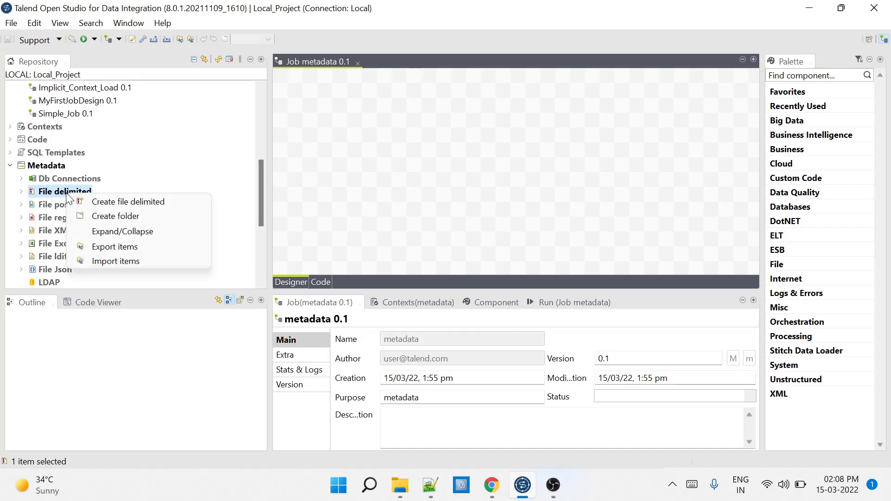
{"action": "left_click", "coordinate": [92, 202]}
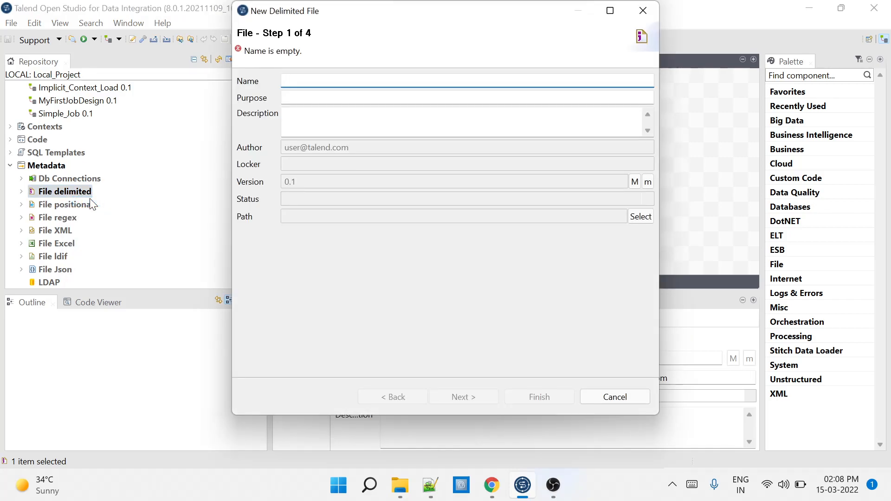
{"action": "type", "text": "meta"}
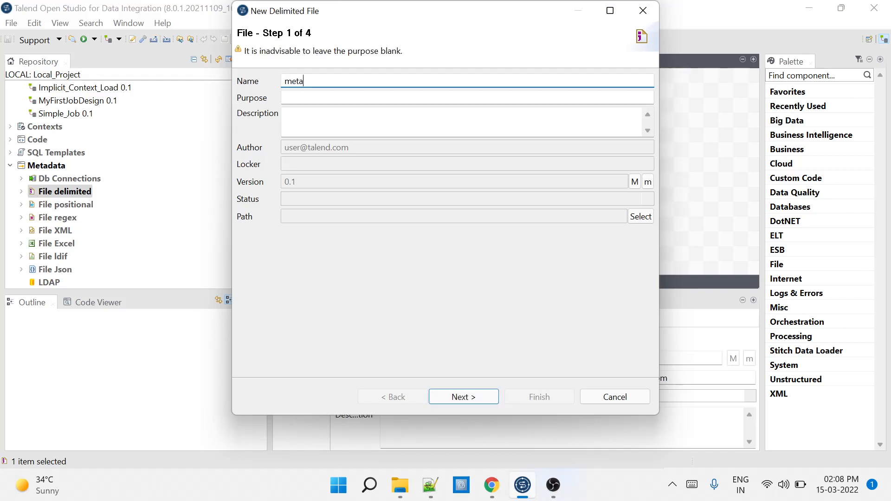
{"action": "type", "text": "data"}
{"action": "key", "text": "ctrl+a"}
{"action": "left_click", "coordinate": [432, 486]}
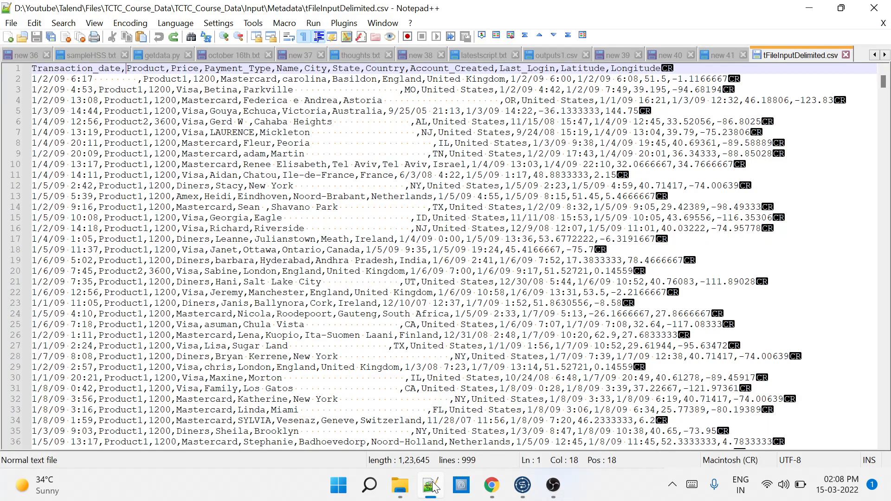
{"action": "left_click", "coordinate": [432, 485]}
{"action": "type", "text": "rfil"}
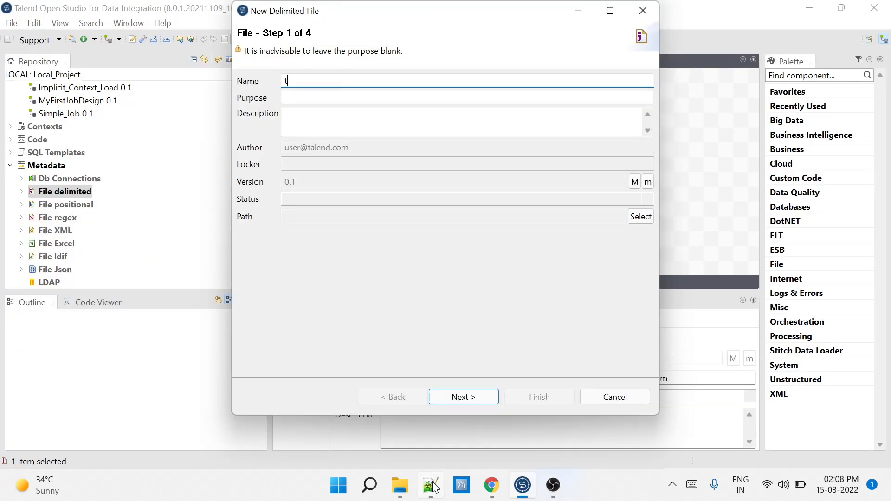
{"action": "key", "text": "BackSpace"}
{"action": "key", "text": "BackSpace"}
{"action": "key", "text": "BackSpace"}
{"action": "key", "text": "BackSpace"}
Name the delimited file entry tfileinnputdelmited_1, reuse that text for its purpose and description, and continue to the file settings
{"action": "type", "text": "tfileinm"}
{"action": "key", "text": "BackSpace"}
{"action": "type", "text": "nputdelmited"}
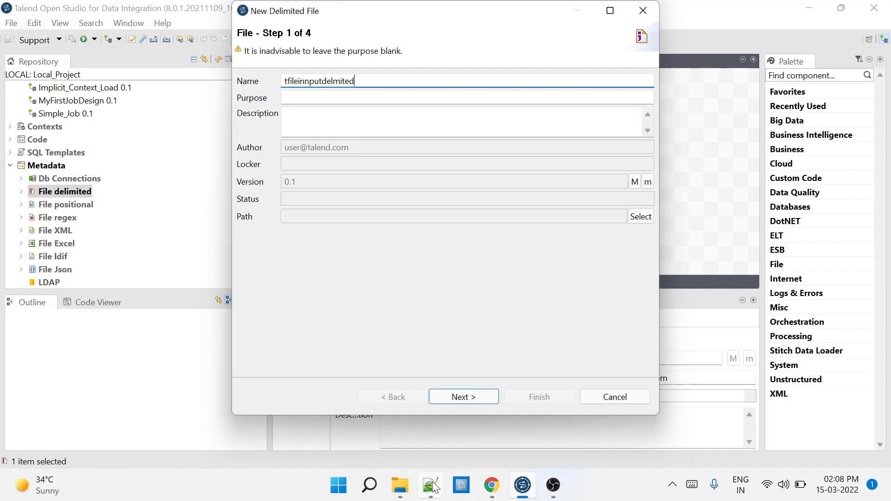
{"action": "type", "text": "_1"}
{"action": "key", "text": "ctrl+a"}
{"action": "key", "text": "ctrl+c"}
{"action": "key", "text": "Tab"}
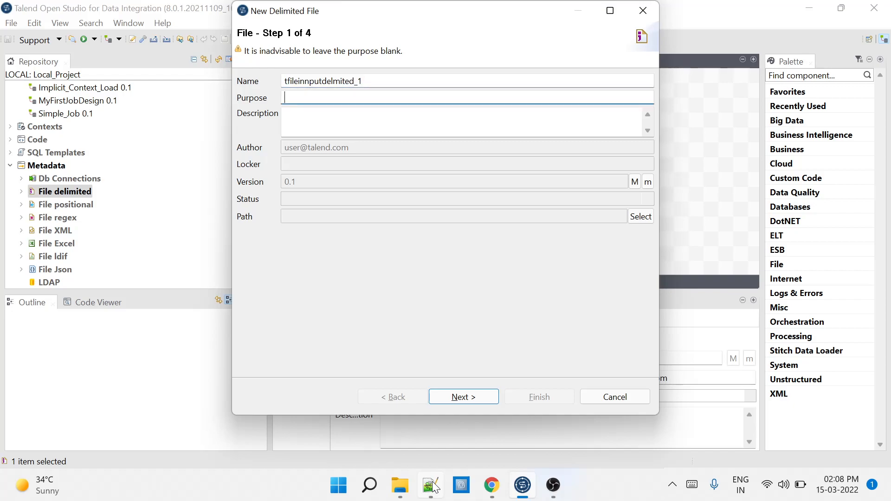
{"action": "key", "text": "ctrl+v"}
{"action": "key", "text": "Tab"}
{"action": "key", "text": "ctrl+v"}
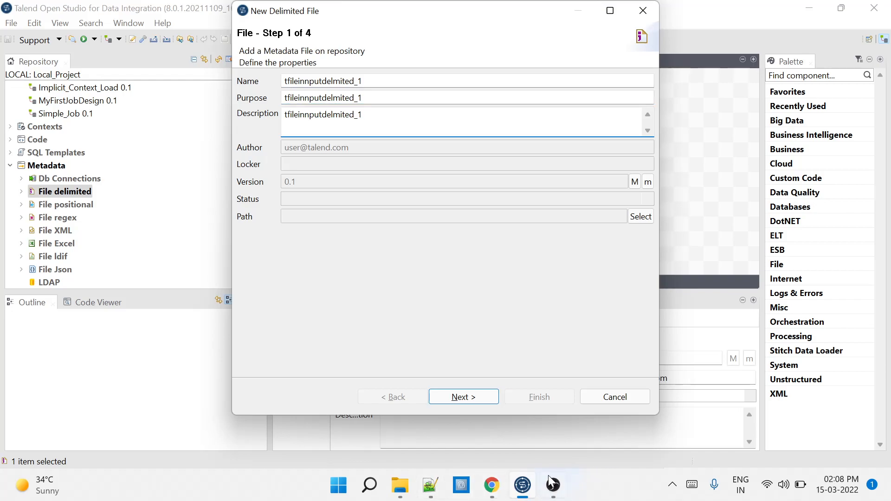
{"action": "left_click", "coordinate": [448, 396]}
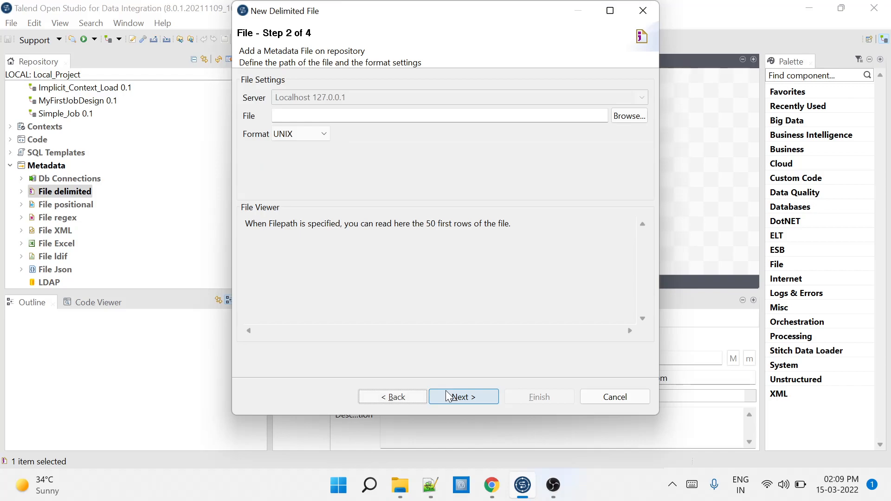
Choose tFileInputDelimited.csv from the Input/Metadata folder as the source file
{"action": "left_click", "coordinate": [616, 117]}
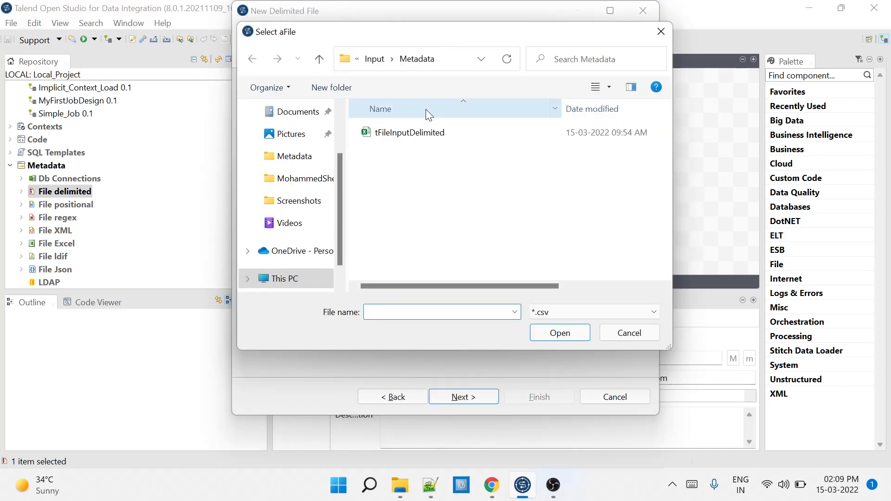
{"action": "left_click", "coordinate": [419, 133]}
{"action": "left_click", "coordinate": [568, 338]}
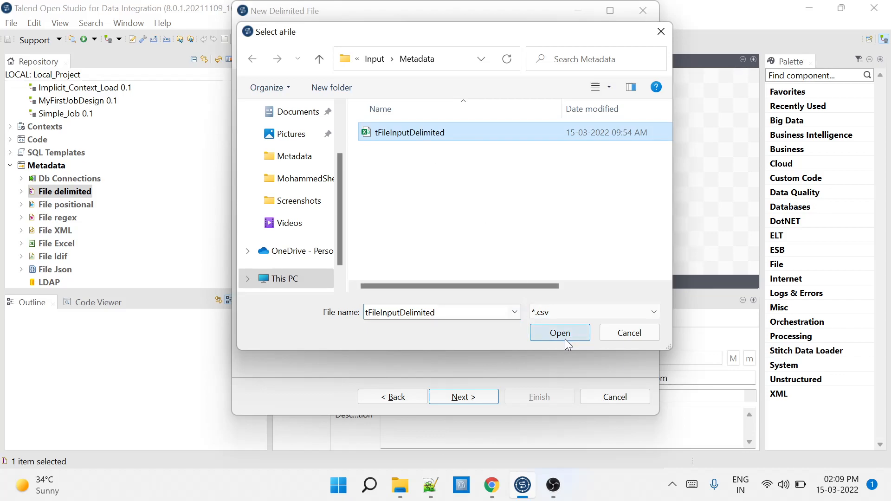
{"action": "left_click", "coordinate": [564, 333]}
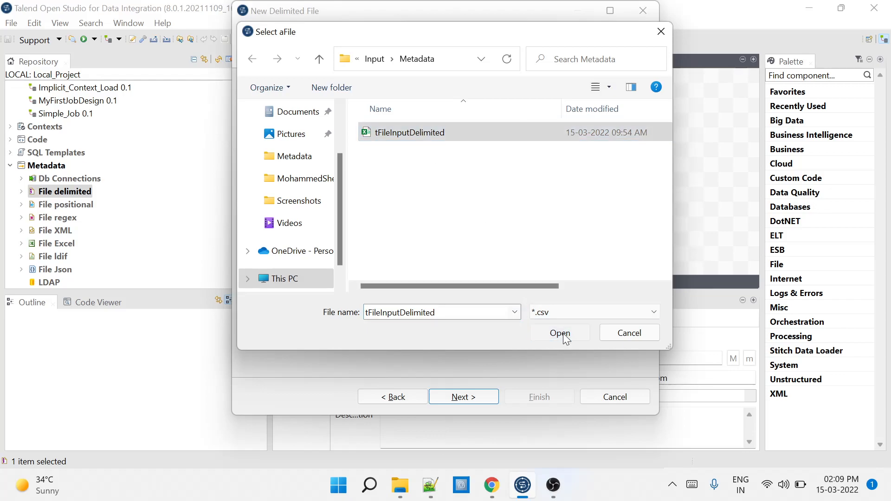
Set the file format to WINDOWS and continue to the parse settings
{"action": "left_click", "coordinate": [300, 138]}
{"action": "left_click", "coordinate": [294, 146]}
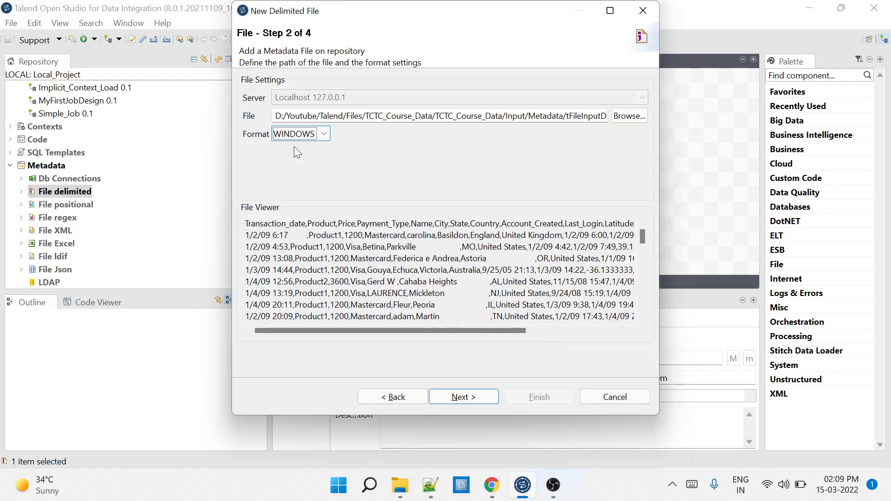
{"action": "left_click", "coordinate": [297, 135]}
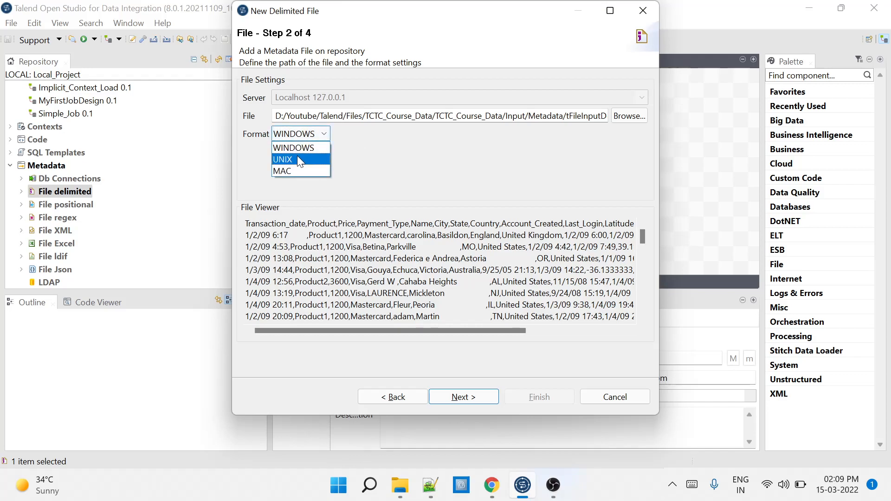
{"action": "left_click", "coordinate": [436, 167]}
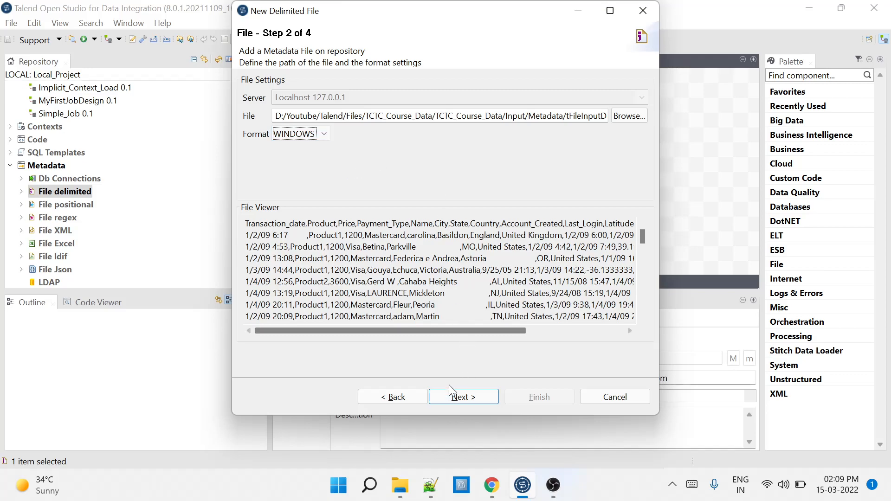
{"action": "left_click", "coordinate": [457, 398]}
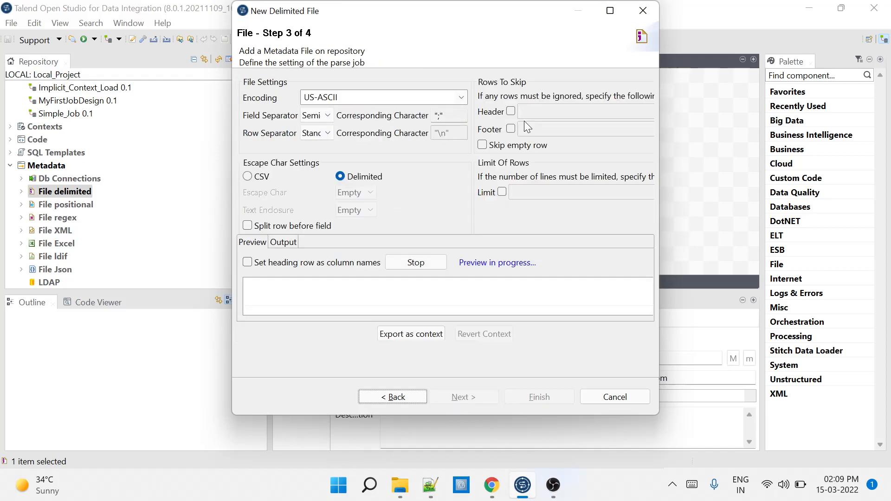
Maximize the New Delimited File wizard and set the file encoding to UTF-8
{"action": "left_click", "coordinate": [610, 11]}
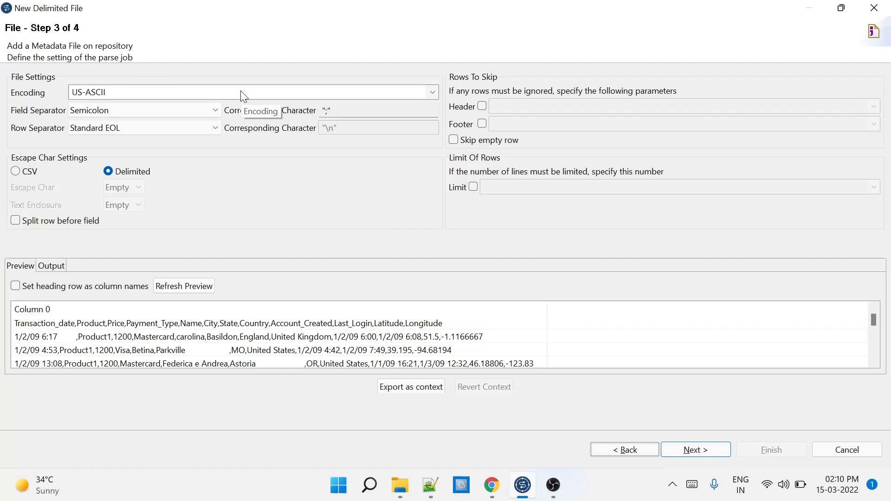
{"action": "left_click", "coordinate": [239, 93]}
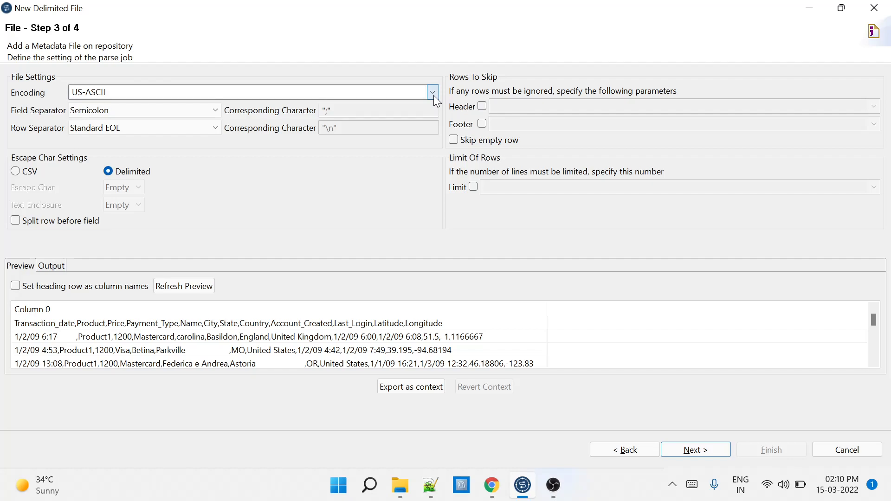
{"action": "left_click", "coordinate": [430, 97]}
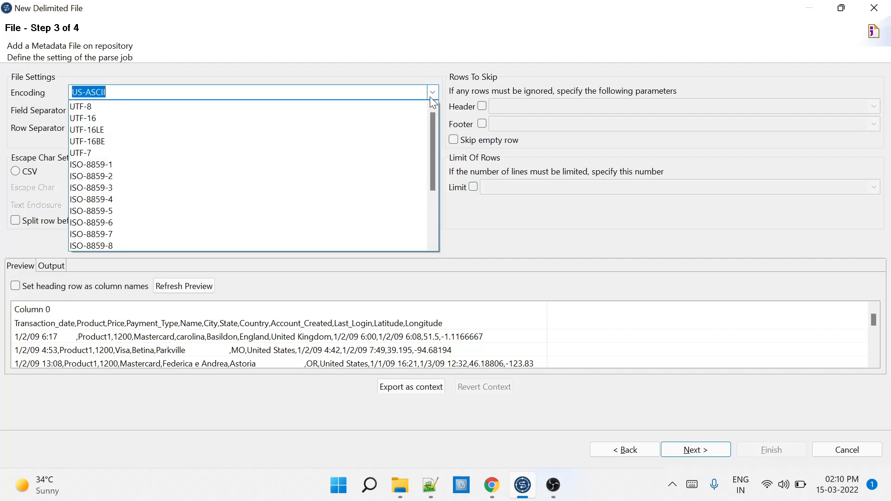
{"action": "left_click", "coordinate": [342, 102]}
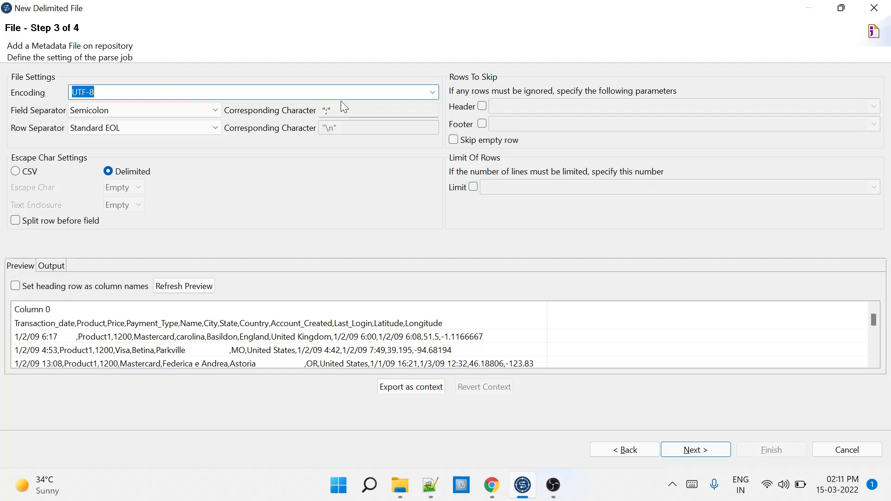
Set the field separator to Comma and keep the row separator at Standard EOL
{"action": "left_click", "coordinate": [144, 111]}
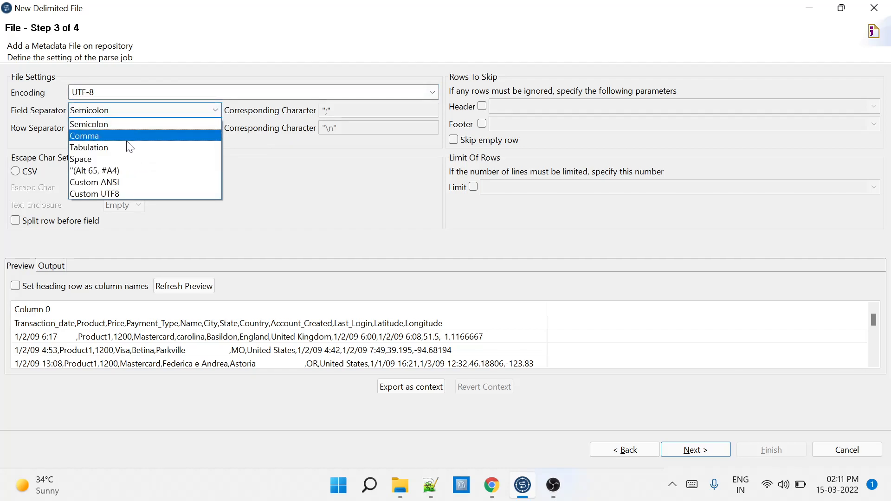
{"action": "left_click", "coordinate": [127, 140]}
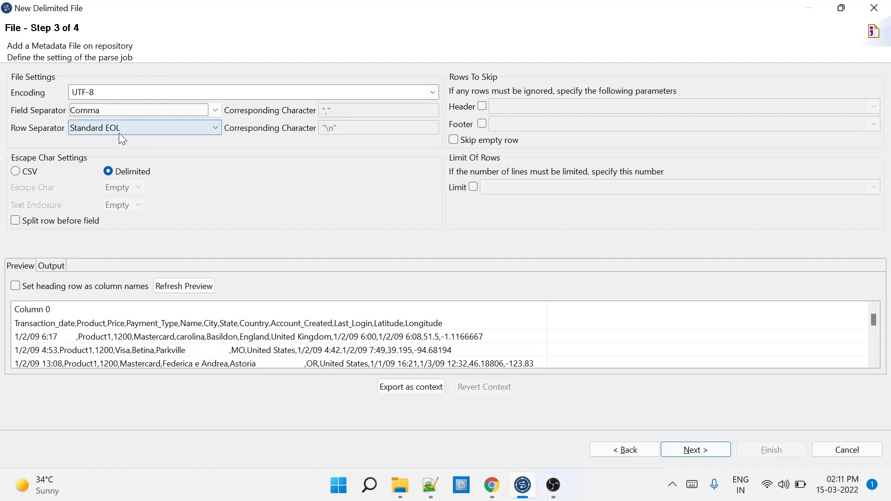
{"action": "left_click", "coordinate": [121, 129]}
{"action": "left_click", "coordinate": [122, 129]}
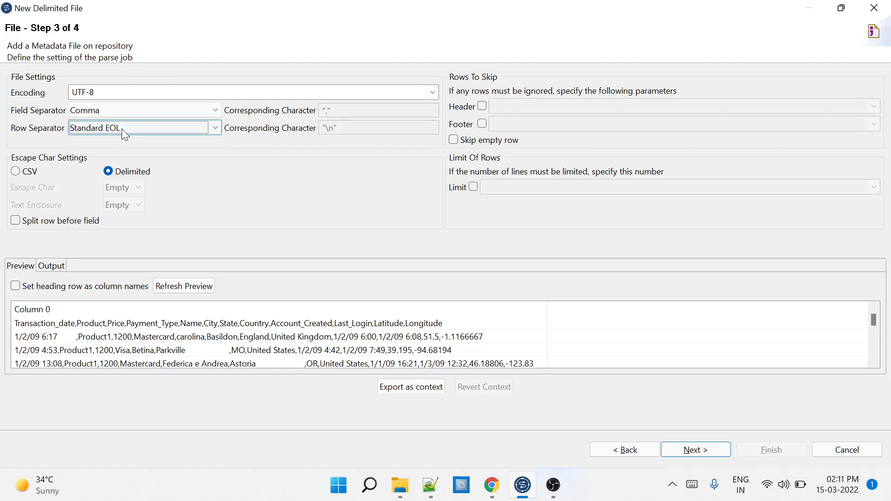
Switch to Notepad++, insert two blank lines after the CSV header row, and remove them again
{"action": "left_click", "coordinate": [430, 486]}
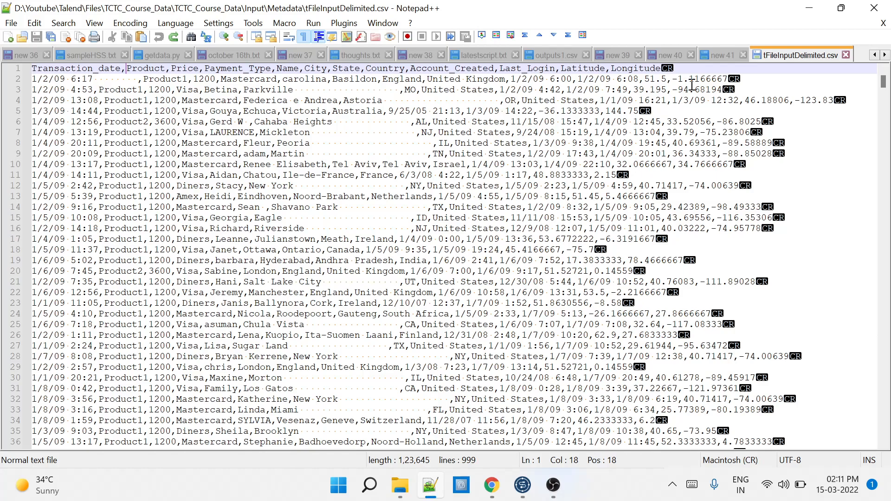
{"action": "left_click", "coordinate": [691, 69]}
{"action": "key", "text": "Return"}
{"action": "key", "text": "Return"}
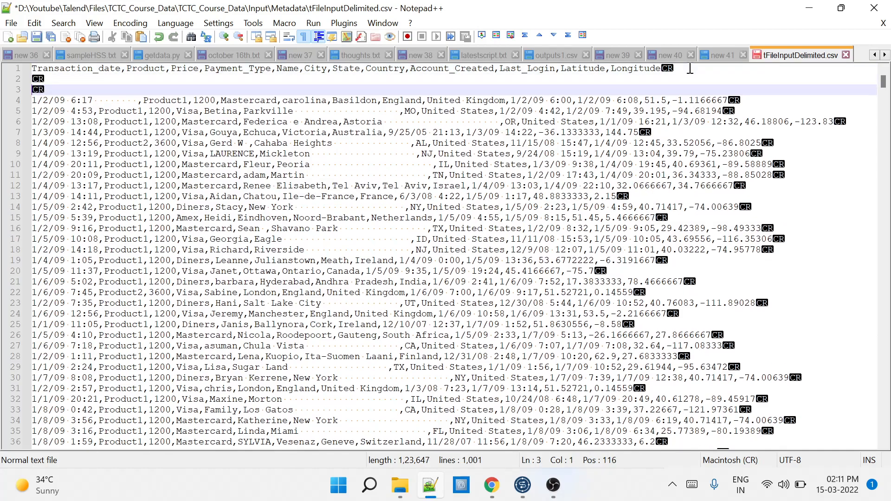
{"action": "key", "text": "BackSpace"}
{"action": "key", "text": "BackSpace"}
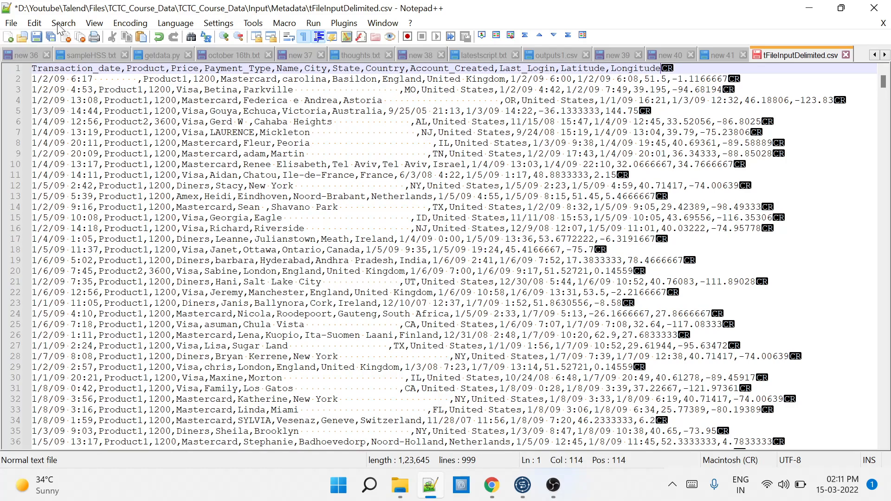
Turn off the display of all characters in the CSV file and turn it back on
{"action": "left_click", "coordinate": [95, 23]}
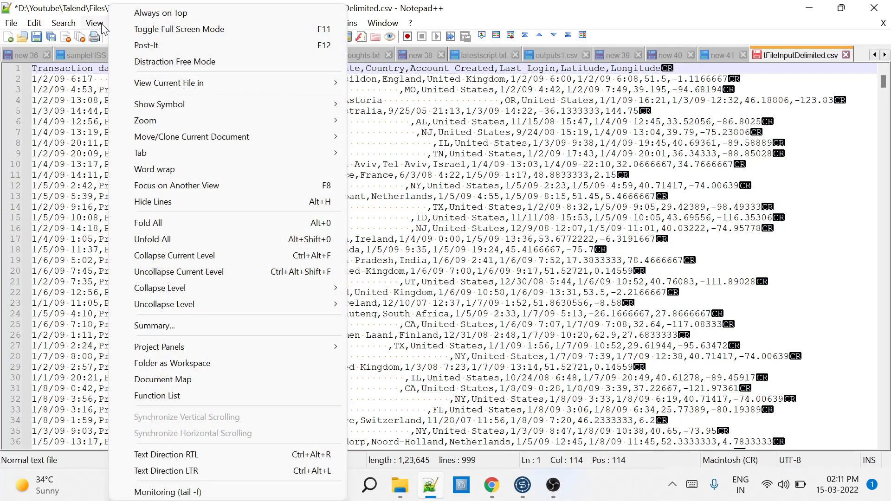
{"action": "mouse_move", "coordinate": [223, 106]}
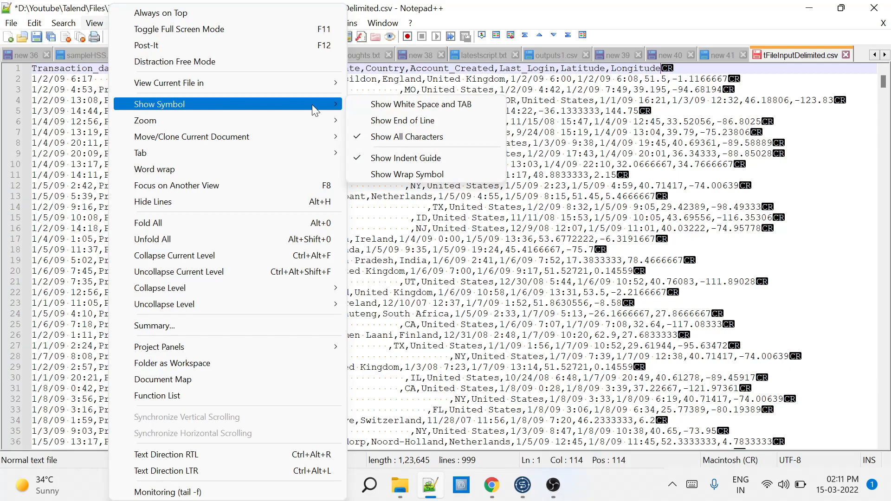
{"action": "left_click", "coordinate": [414, 140]}
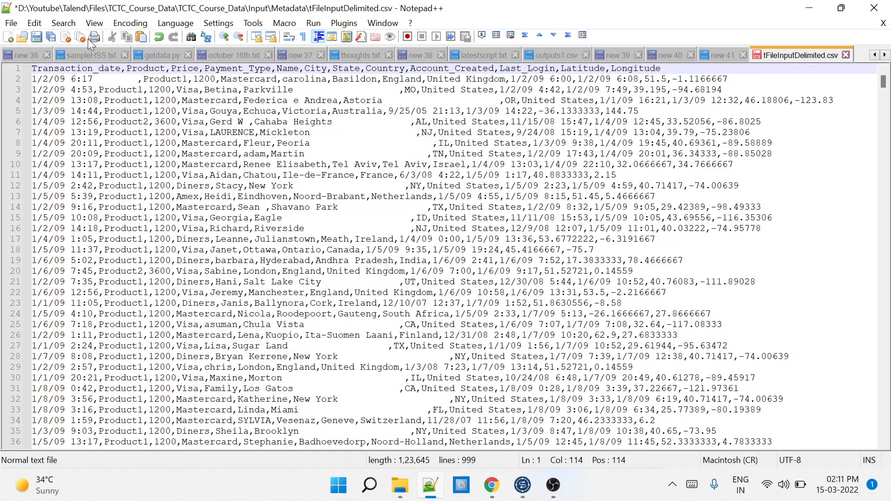
{"action": "left_click", "coordinate": [92, 23]}
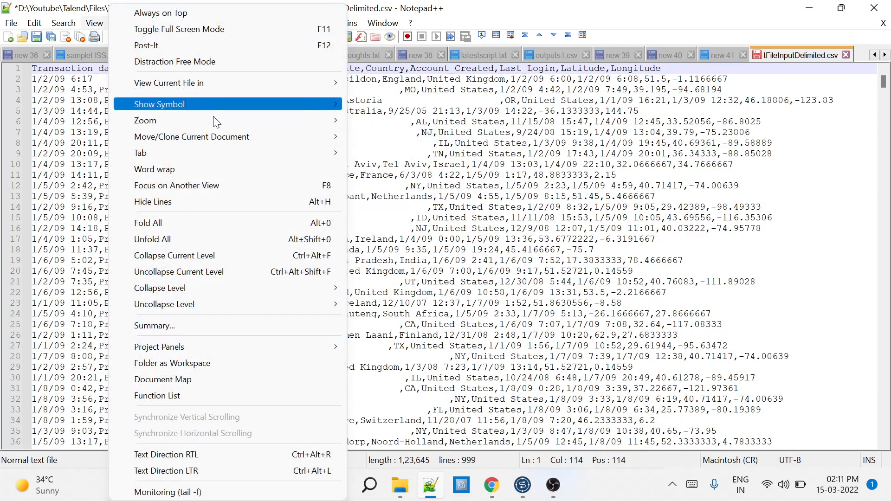
{"action": "mouse_move", "coordinate": [226, 104]}
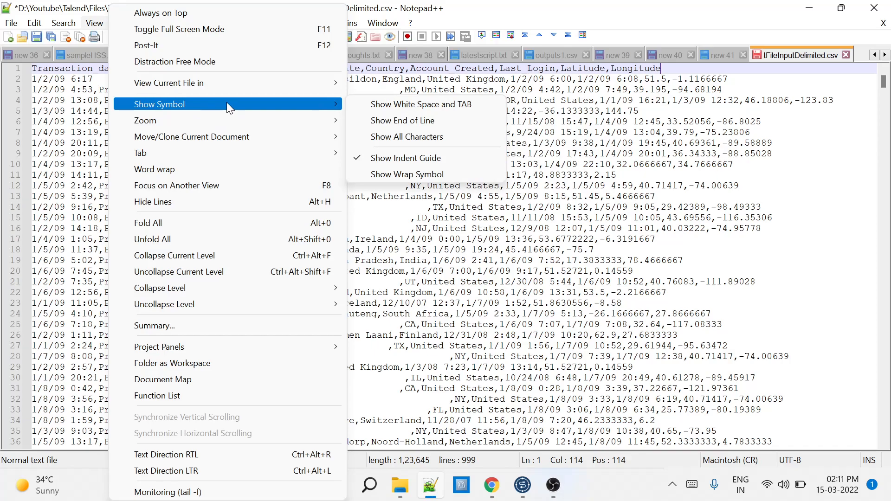
{"action": "left_click", "coordinate": [412, 135]}
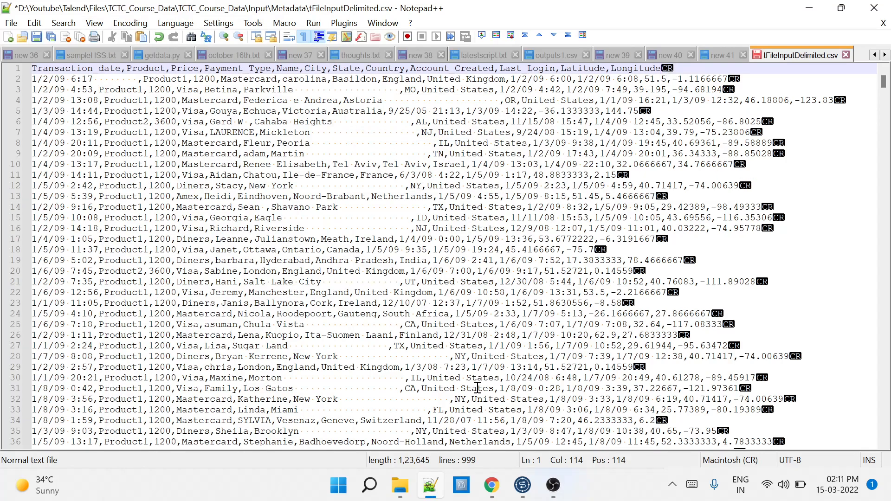
Switch to Talend, return the row separator to Standard EOL after trying Custom String, and select CSV for the escape character settings
{"action": "left_click", "coordinate": [488, 481]}
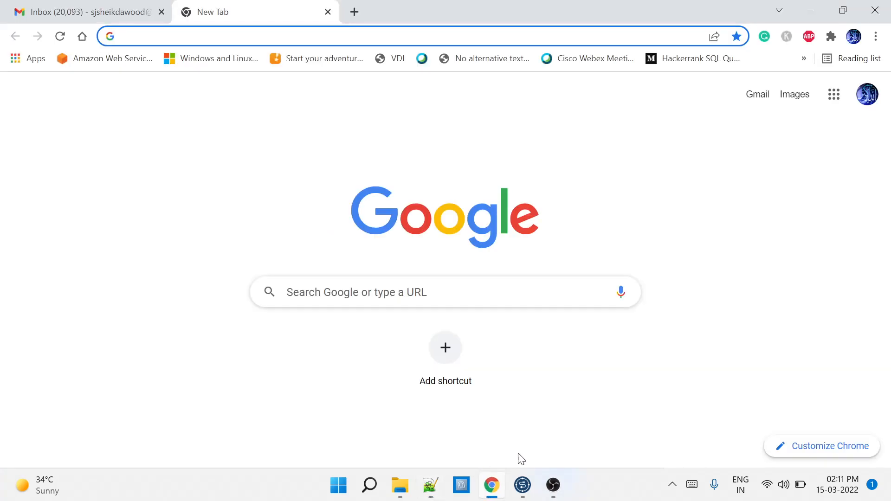
{"action": "left_click", "coordinate": [523, 485]}
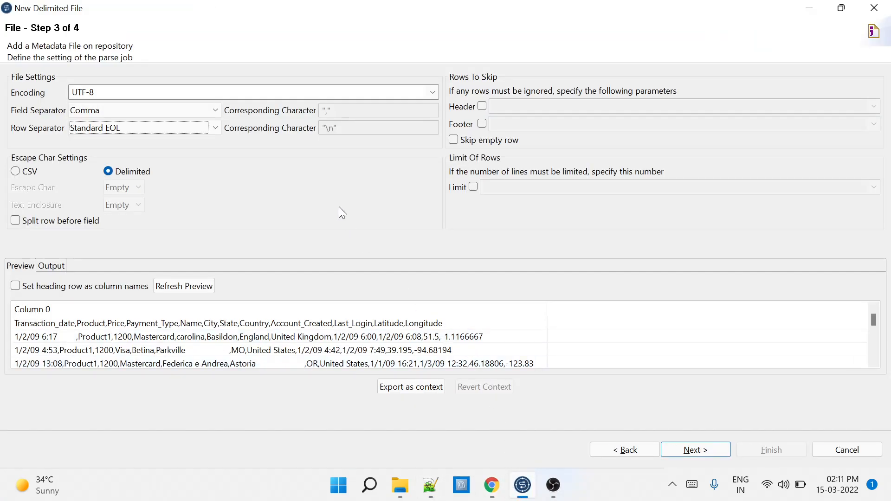
{"action": "left_click", "coordinate": [219, 127]}
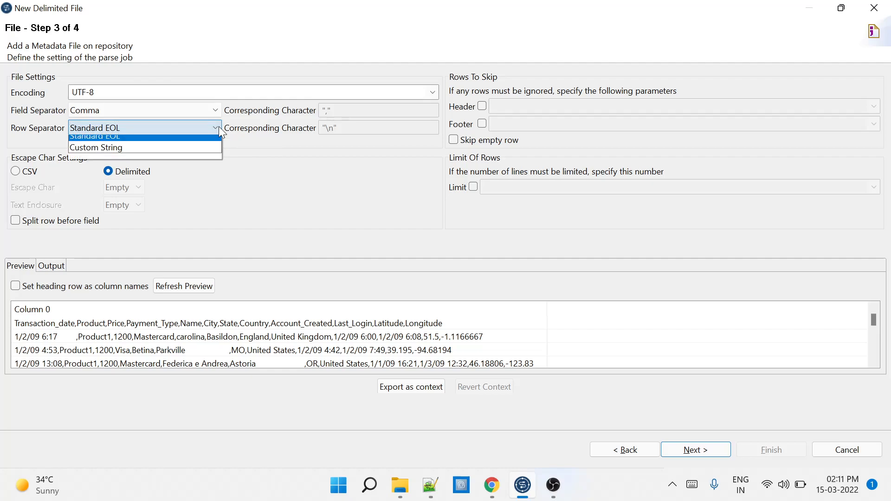
{"action": "left_click", "coordinate": [189, 151]}
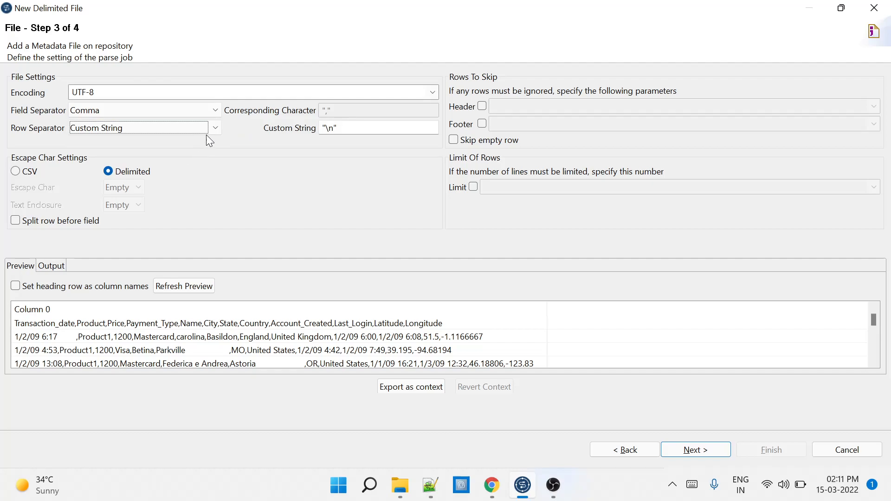
{"action": "left_click", "coordinate": [217, 128]}
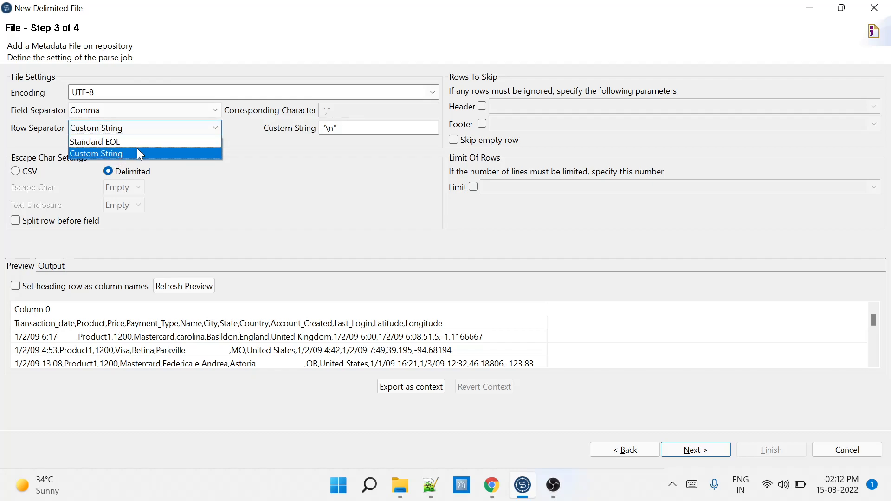
{"action": "left_click", "coordinate": [186, 144]}
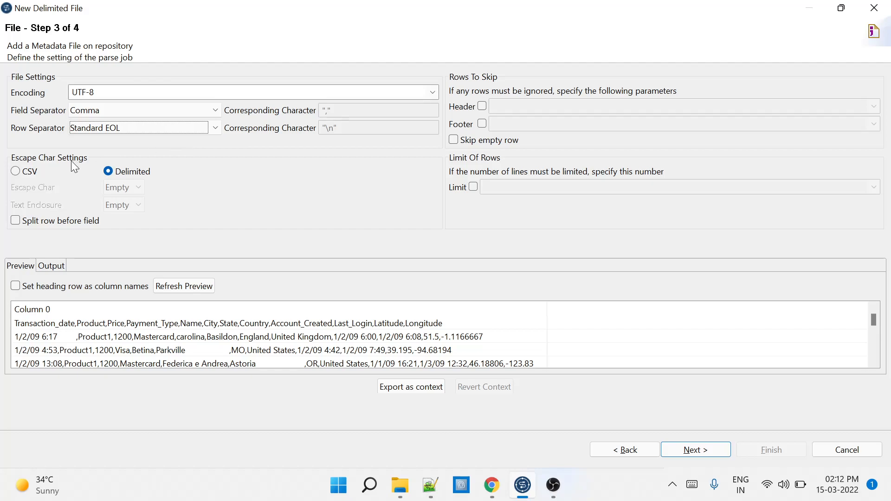
{"action": "left_click", "coordinate": [24, 175]}
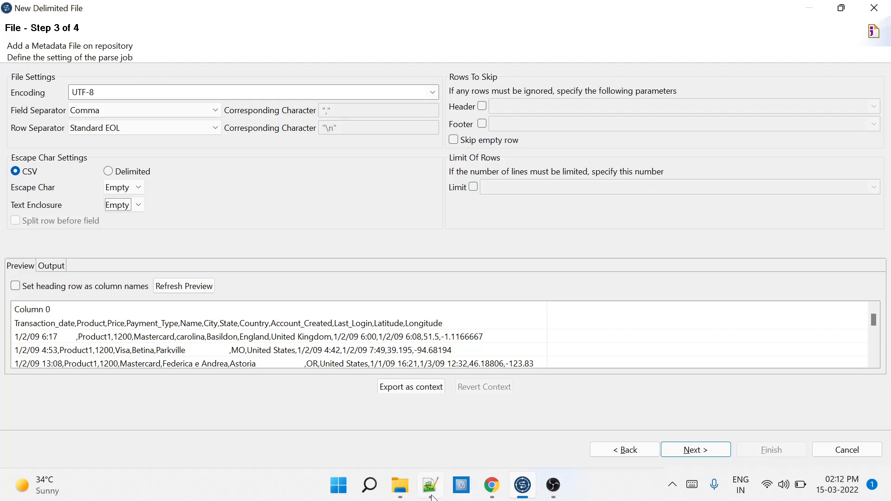
Switch to Notepad++, insert 's after Product on line 3, remove it again, and return to Talend
{"action": "left_click", "coordinate": [433, 495]}
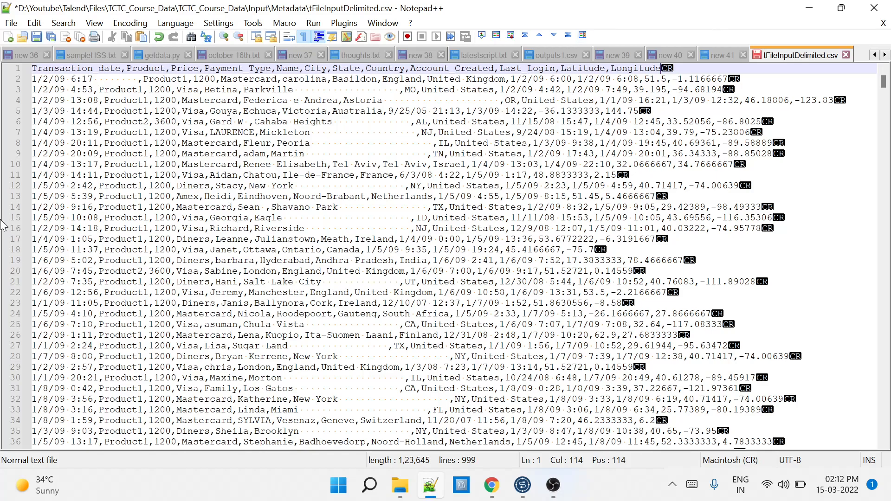
{"action": "left_click", "coordinate": [140, 88]}
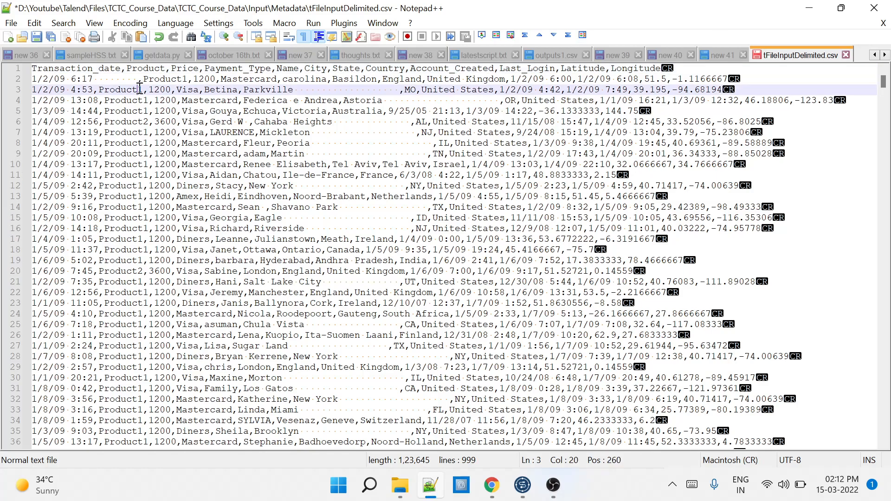
{"action": "type", "text": "'s"}
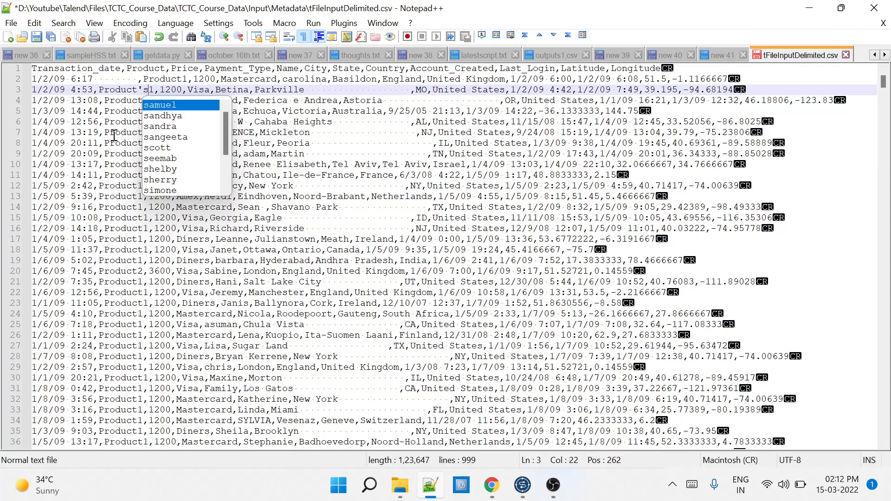
{"action": "key", "text": "BackSpace"}
{"action": "key", "text": "BackSpace"}
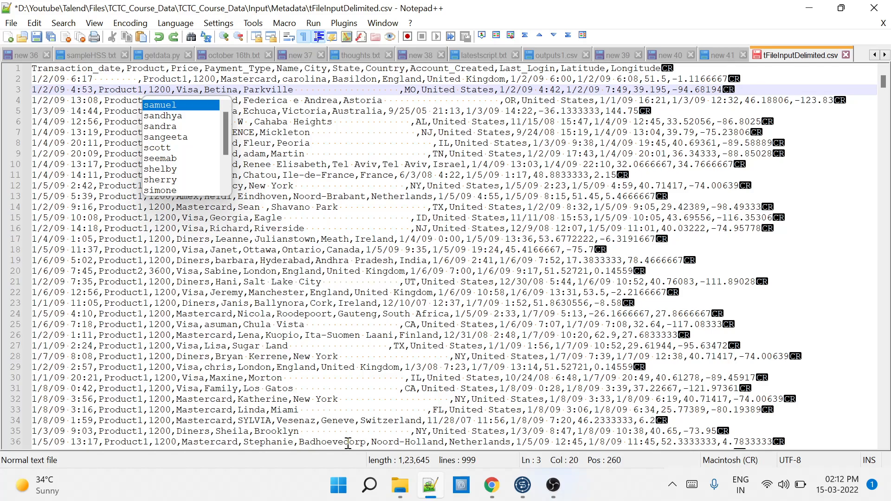
{"action": "left_click", "coordinate": [491, 493]}
{"action": "left_click", "coordinate": [524, 493]}
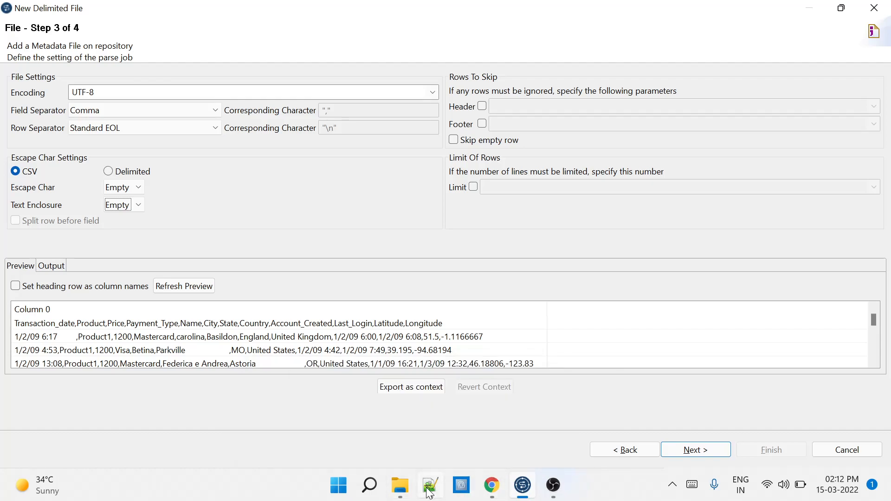
Switch to Notepad++ and enclose the transaction date and time on line 2 in double quotes
{"action": "mouse_move", "coordinate": [441, 493]}
{"action": "left_click", "coordinate": [445, 392]}
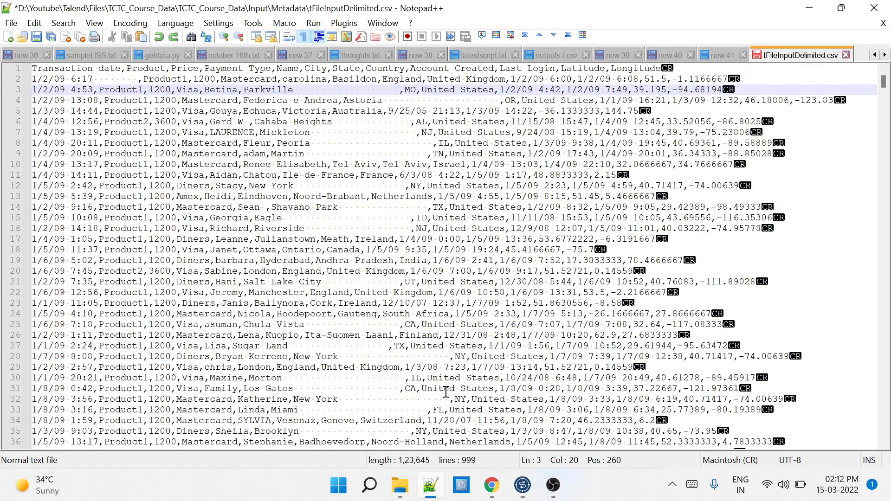
{"action": "left_click", "coordinate": [35, 76]}
{"action": "type", "text": "1"}
{"action": "key", "text": "Right"}
{"action": "key", "text": "Right"}
{"action": "key", "text": "Right"}
{"action": "key", "text": "Right"}
{"action": "key", "text": "Right"}
{"action": "key", "text": "Right"}
{"action": "key", "text": "Right"}
{"action": "key", "text": "Right"}
{"action": "key", "text": "Right"}
{"action": "key", "text": "Right"}
{"action": "key", "text": "Right"}
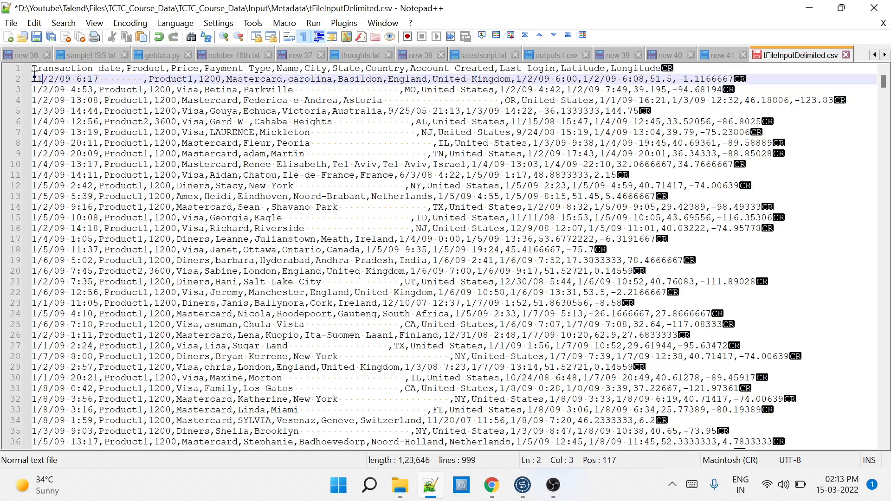
{"action": "type", "text": "\""}
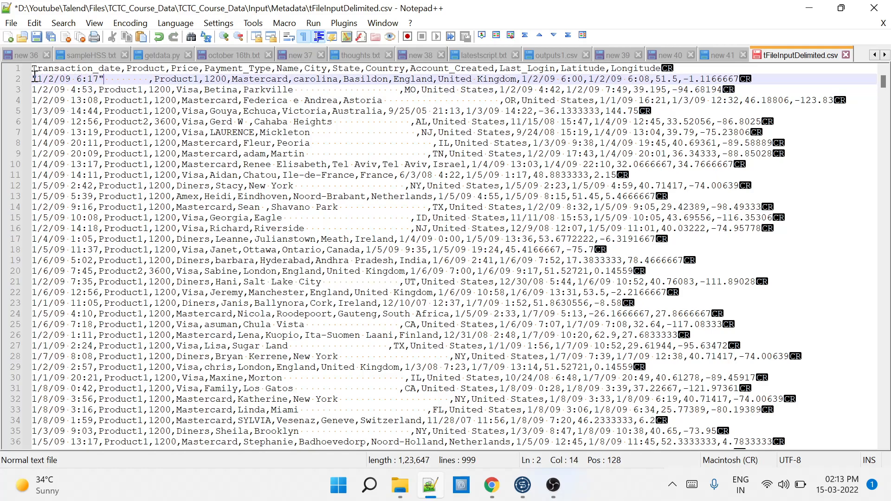
Enclose the Product1 value on line 3 in double quotes
{"action": "key", "text": "Down"}
{"action": "key", "text": "Right"}
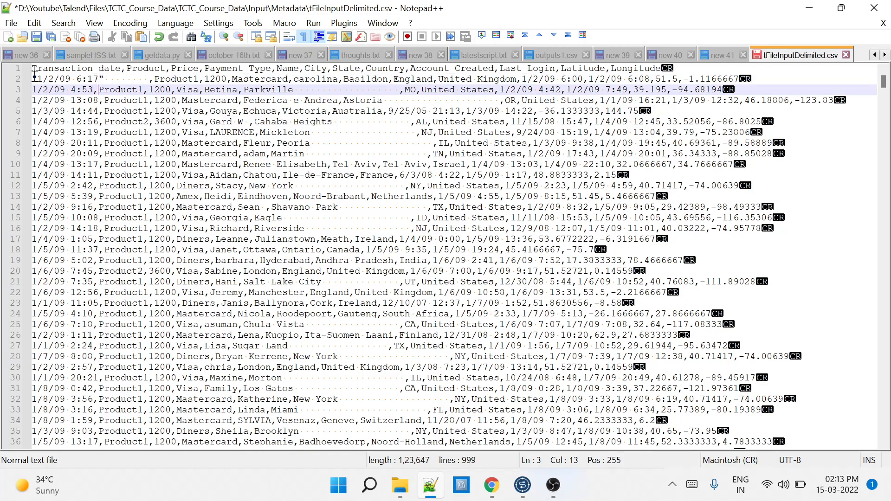
{"action": "type", "text": "\""}
{"action": "key", "text": "Right"}
{"action": "key", "text": "Right"}
{"action": "key", "text": "Right"}
{"action": "key", "text": "Right"}
{"action": "key", "text": "Right"}
{"action": "key", "text": "Right"}
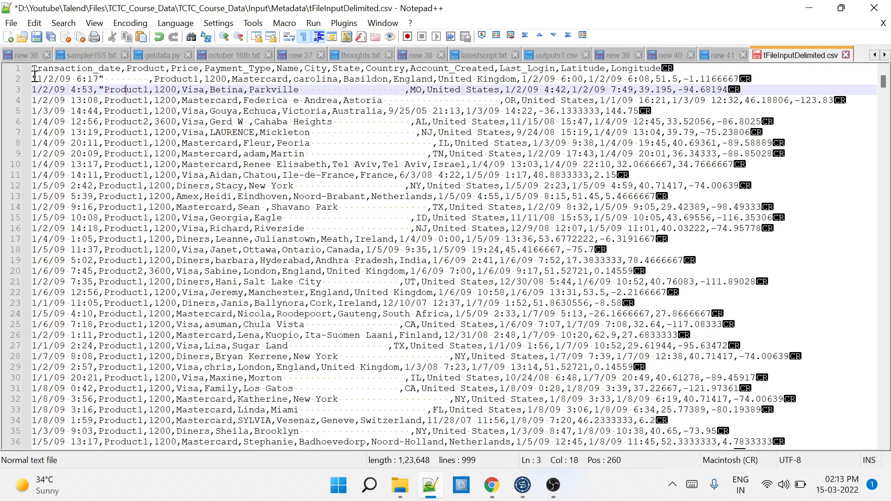
{"action": "key", "text": "Right"}
{"action": "key", "text": "Right"}
{"action": "type", "text": "\""}
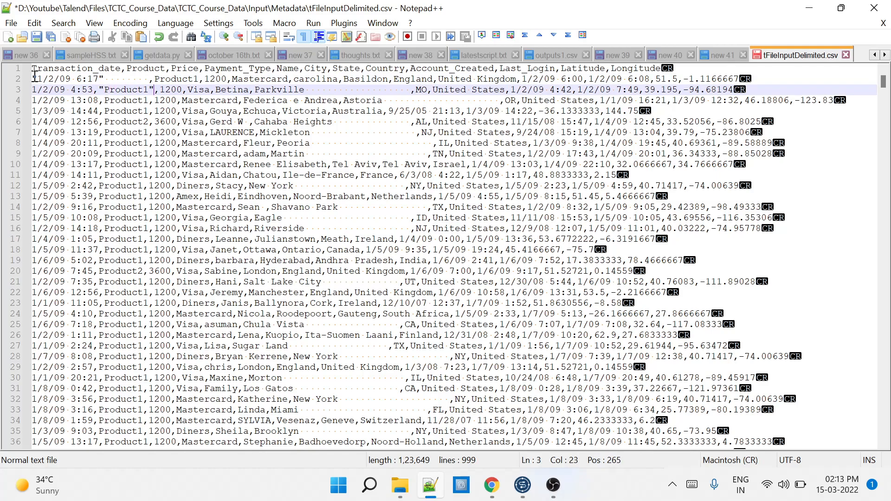
Undo all the double quotes added on lines 2 and 3 of the CSV file
{"action": "left_click", "coordinate": [118, 141]}
{"action": "key", "text": "ctrl+z"}
{"action": "key", "text": "ctrl+z"}
{"action": "key", "text": "ctrl+z"}
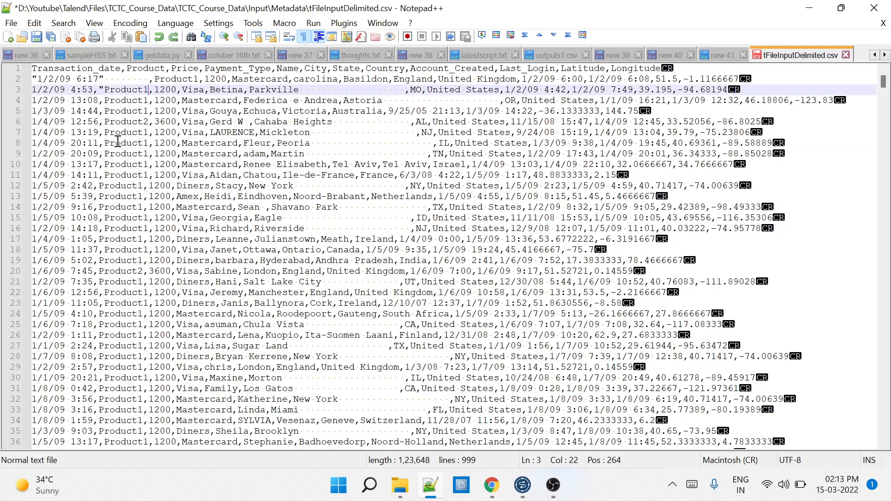
{"action": "key", "text": "ctrl+z"}
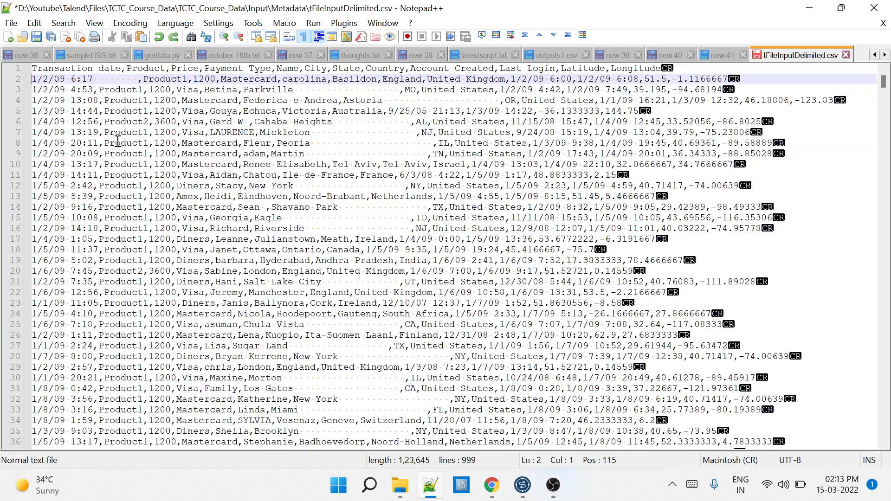
Switch to Talend and examine the available text enclosure characters, leaving the setting at Empty
{"action": "left_click", "coordinate": [524, 496]}
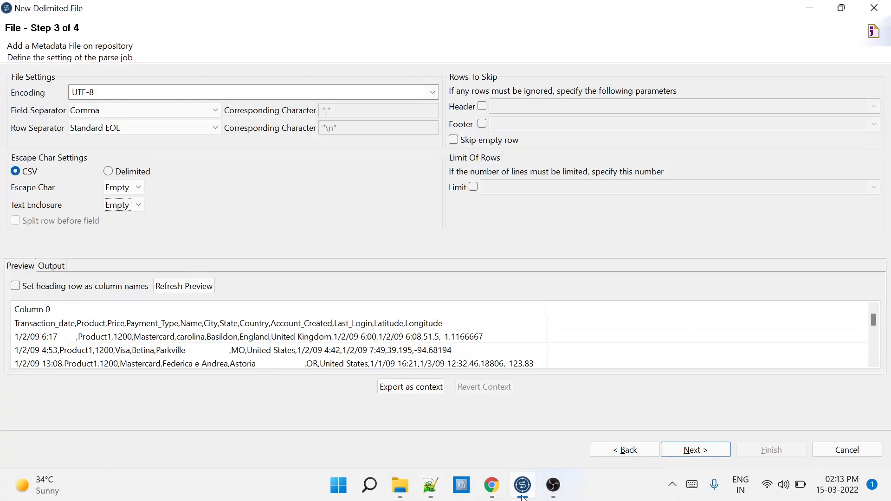
{"action": "left_click", "coordinate": [138, 205]}
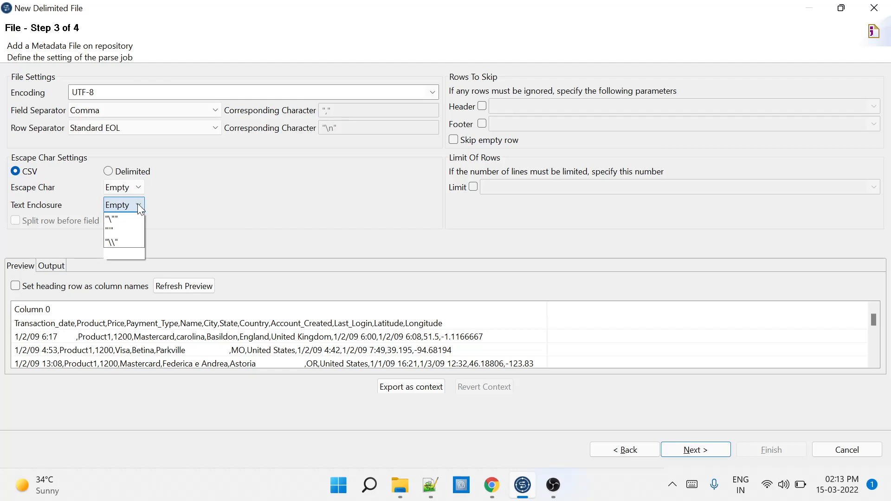
{"action": "left_click", "coordinate": [233, 223]}
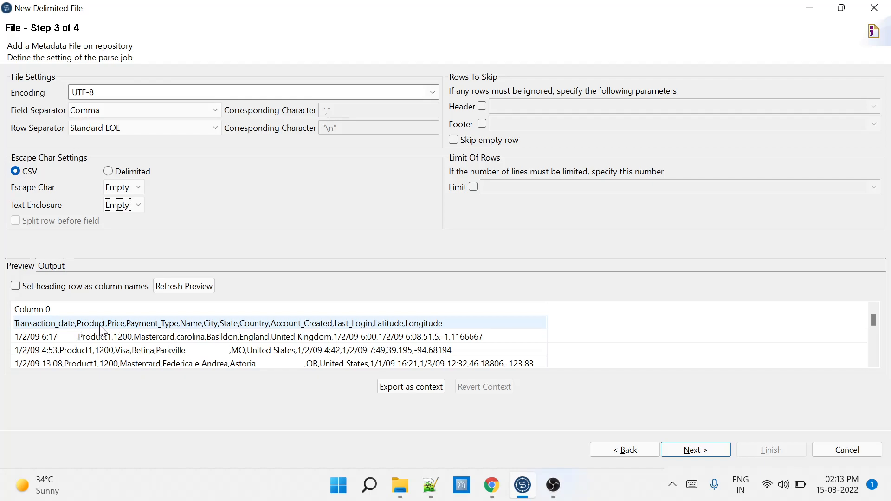
Set the heading row as column names and refresh the preview
{"action": "left_click", "coordinate": [16, 286]}
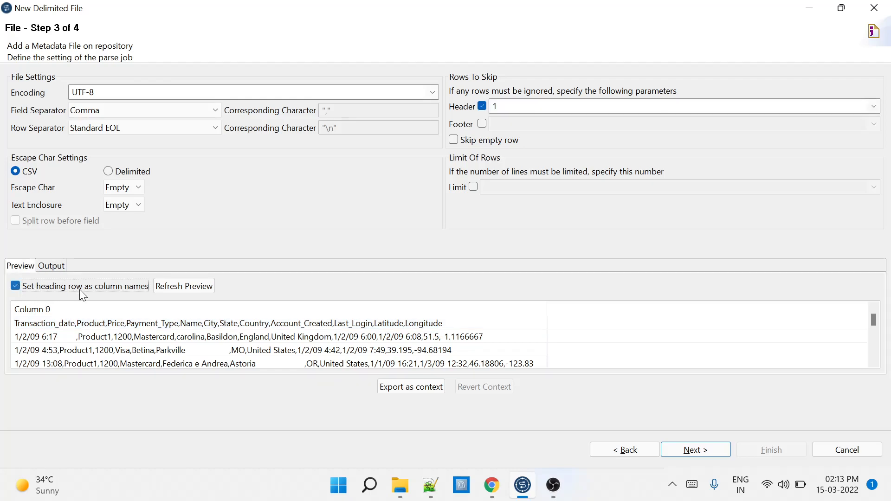
{"action": "left_click", "coordinate": [171, 288]}
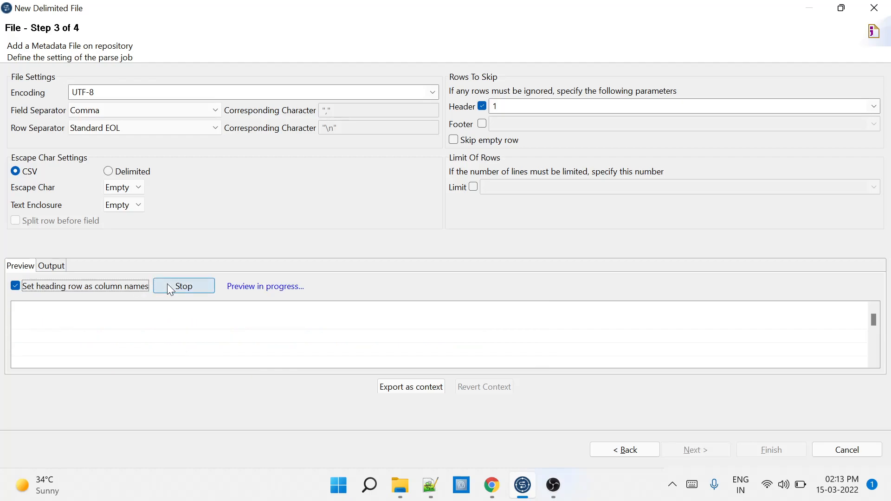
Clear the header value, re-enable the header rows to skip, and set them to 10
{"action": "double_click", "coordinate": [504, 107]}
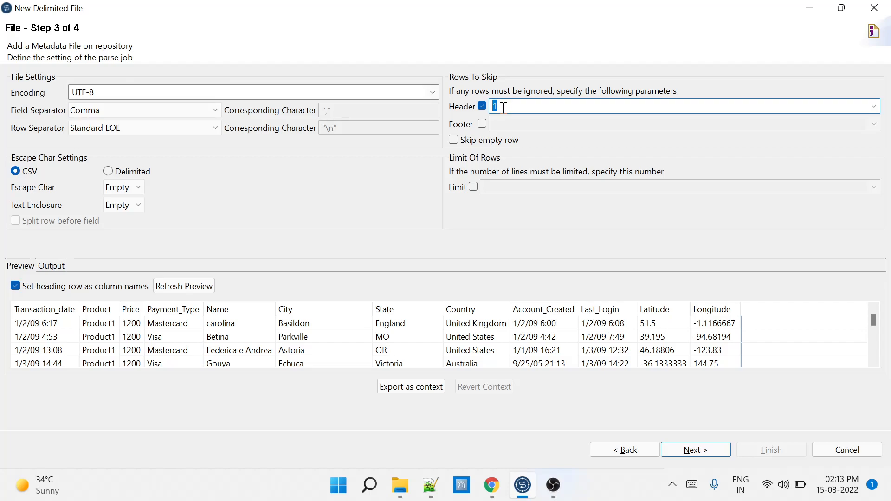
{"action": "key", "text": "BackSpace"}
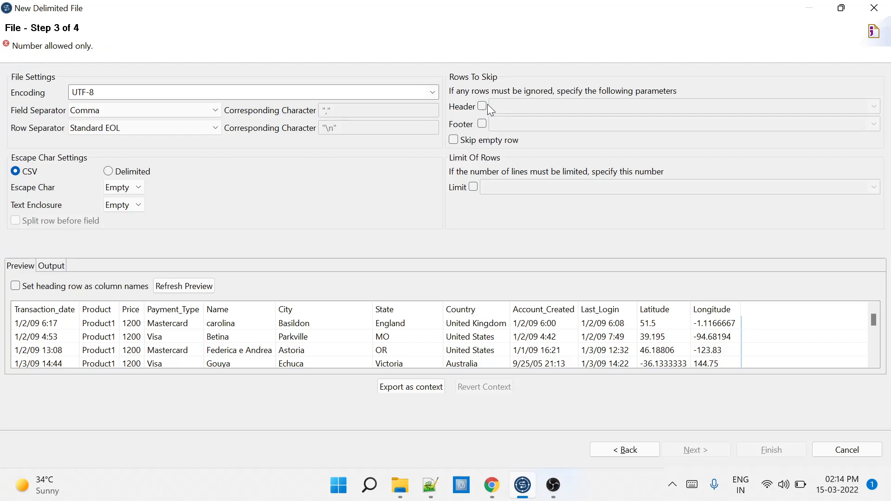
{"action": "left_click", "coordinate": [482, 107]}
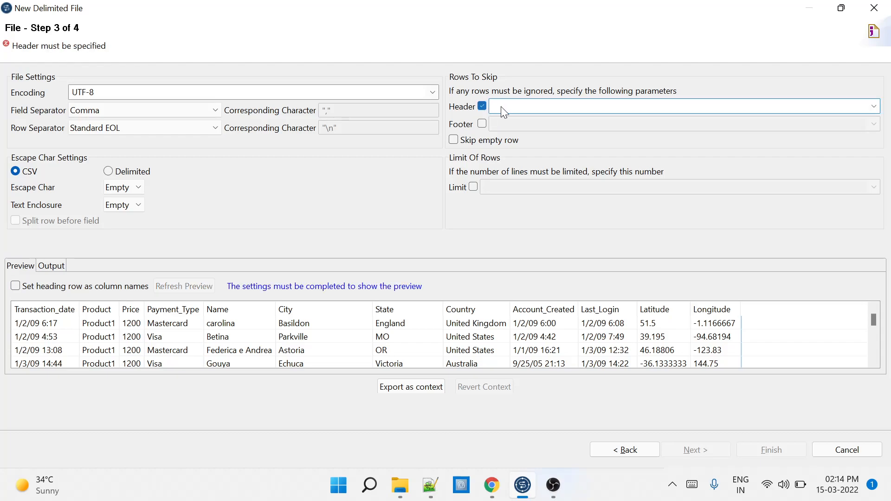
{"action": "type", "text": "10"}
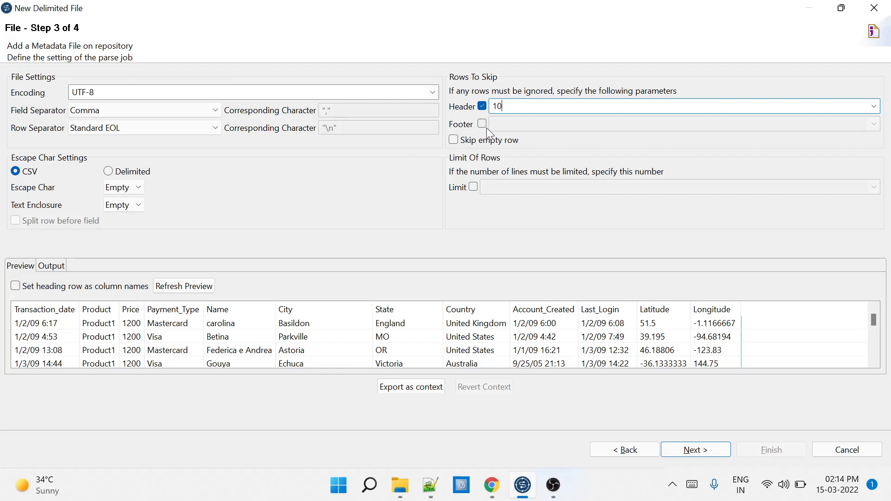
Turn off the header rows to skip, try a footer of 10 rows and disable it again, and enable skipping of empty rows
{"action": "left_click", "coordinate": [483, 107]}
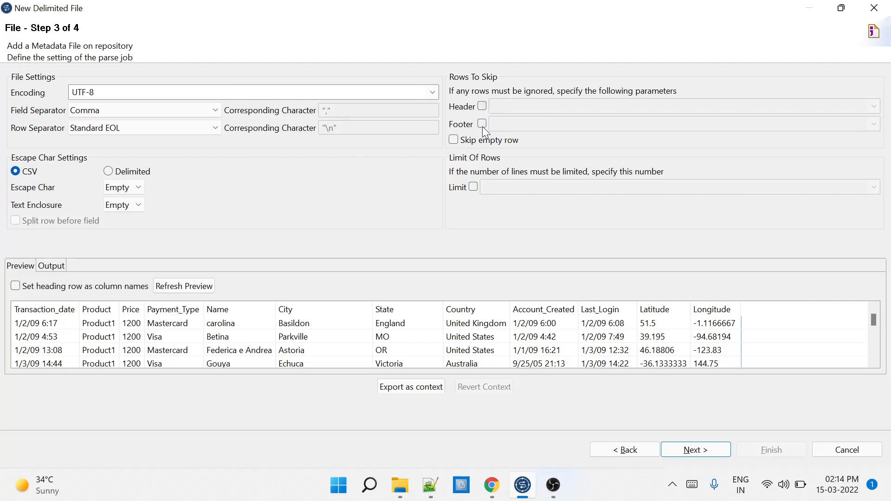
{"action": "left_click", "coordinate": [482, 123]}
{"action": "type", "text": "10"}
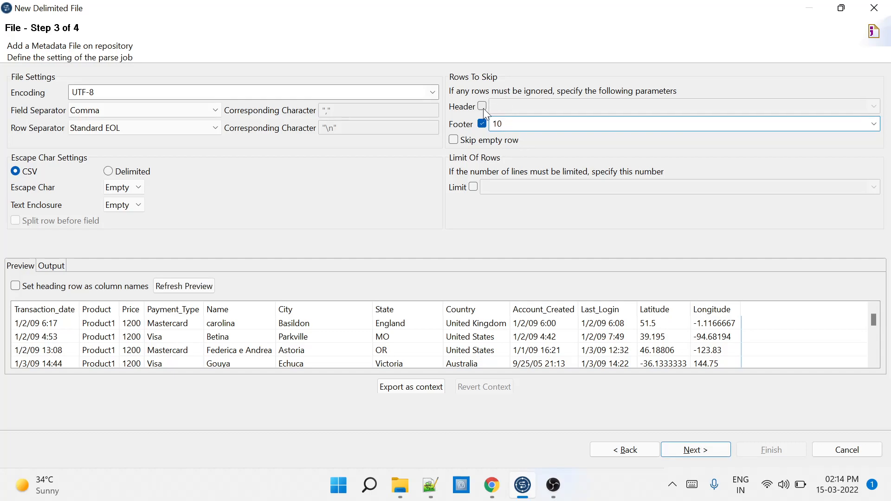
{"action": "left_click", "coordinate": [482, 123]}
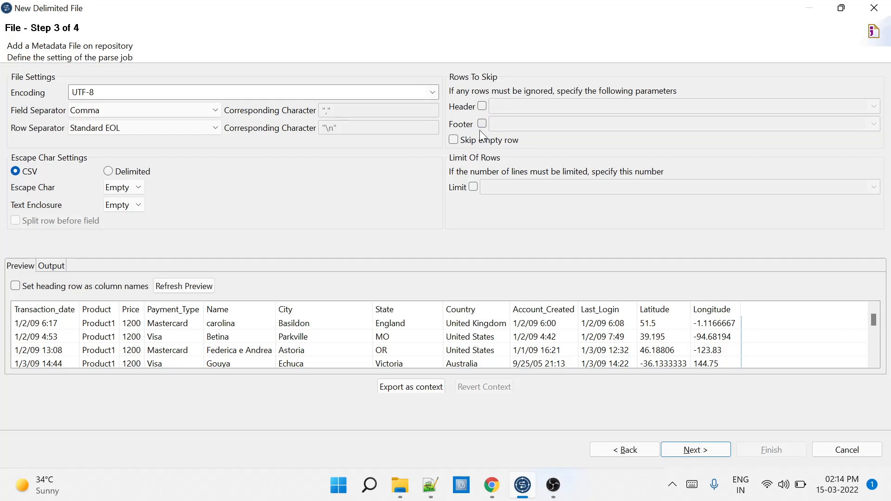
{"action": "left_click", "coordinate": [455, 140]}
Try limiting the number of rows to 1000, and turn the limit off again
{"action": "left_click", "coordinate": [474, 187]}
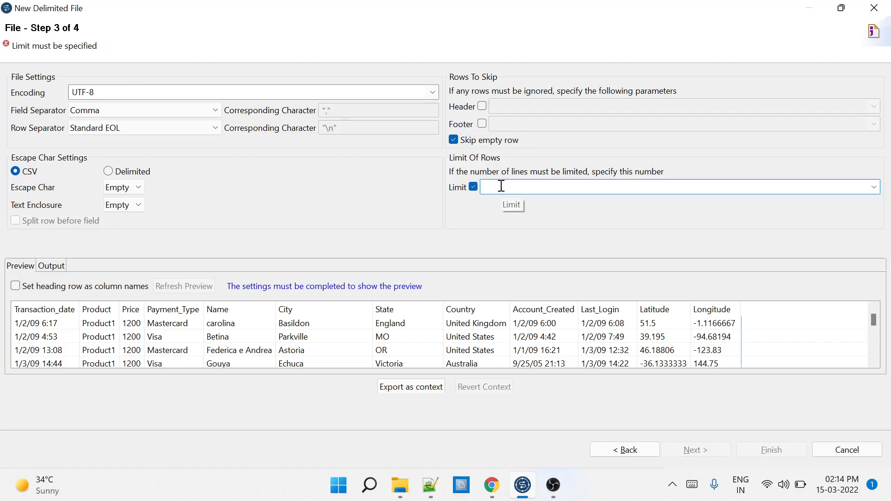
{"action": "type", "text": "1000"}
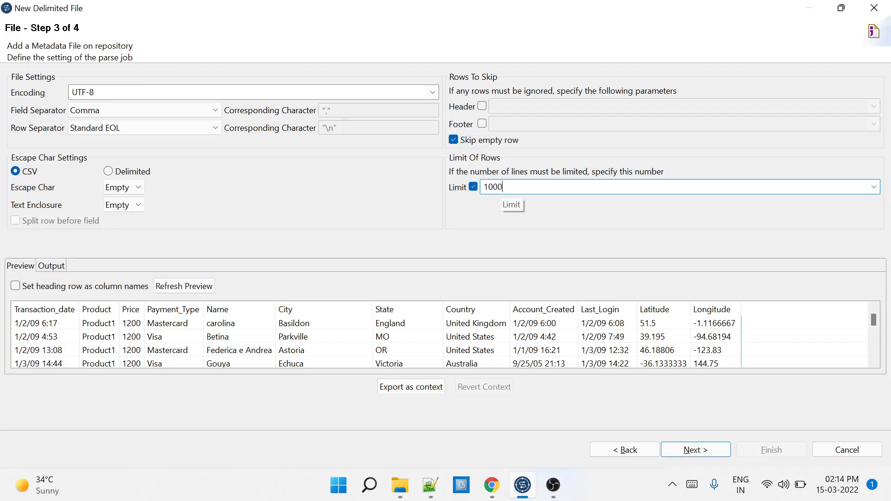
{"action": "key", "text": "BackSpace"}
{"action": "key", "text": "BackSpace"}
{"action": "key", "text": "BackSpace"}
{"action": "key", "text": "BackSpace"}
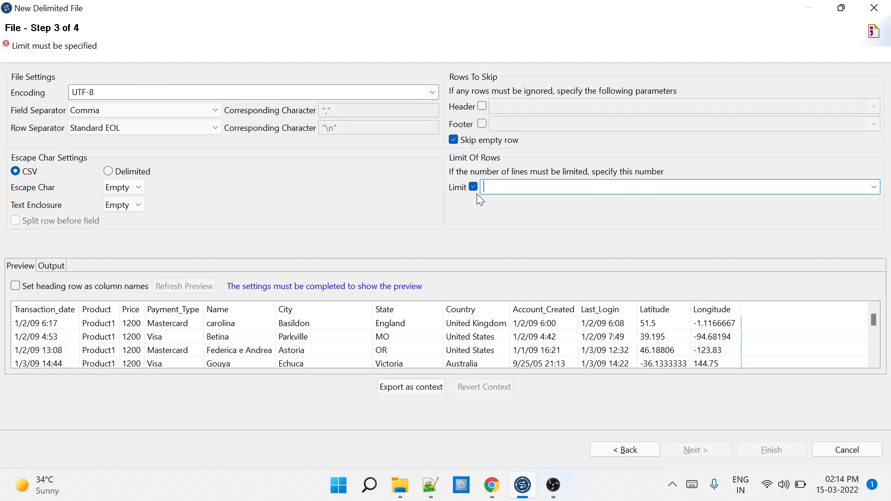
{"action": "left_click", "coordinate": [473, 186]}
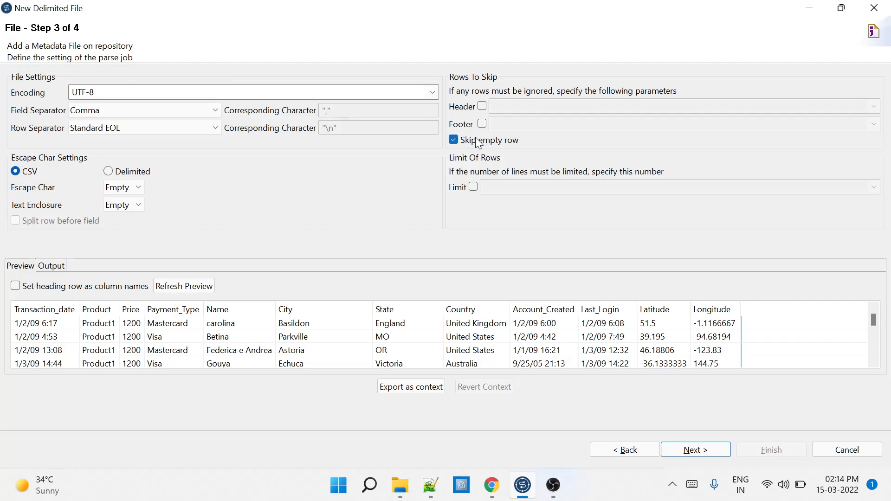
Set the heading row as column names, refresh the preview, and continue to the schema definition
{"action": "left_click", "coordinate": [16, 288]}
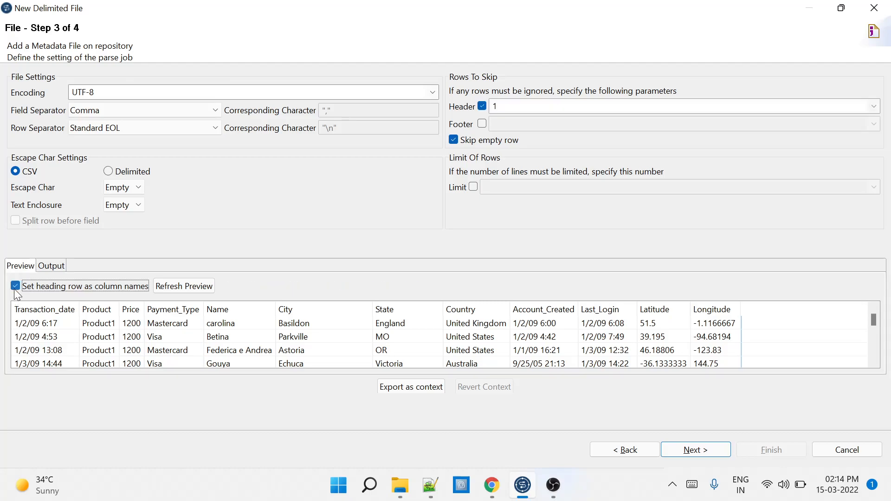
{"action": "left_click", "coordinate": [181, 287]}
{"action": "left_click", "coordinate": [703, 451]}
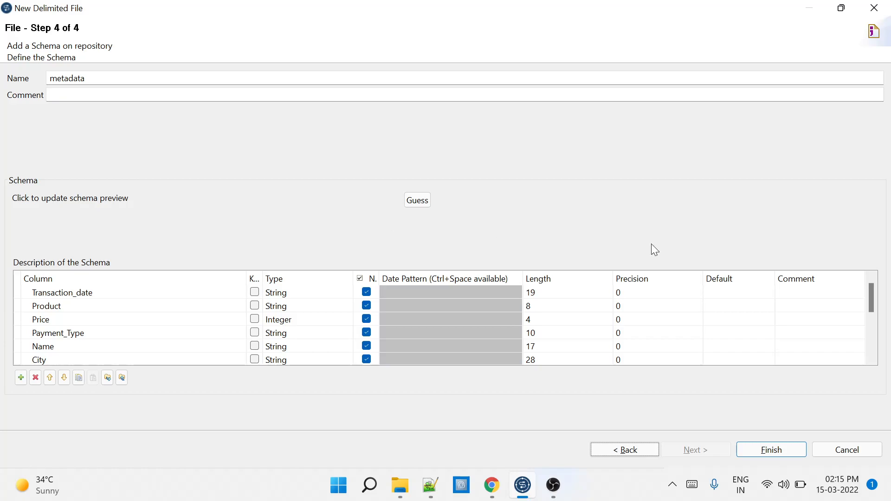
Review the column types and lengths of the schema and finish creating the delimited file metadata
{"action": "left_click", "coordinate": [876, 339]}
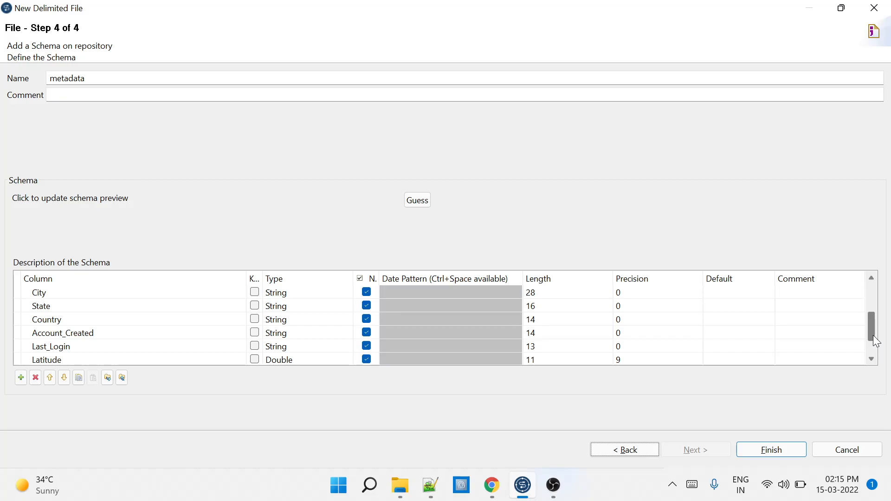
{"action": "left_click_drag", "start_coordinate": [874, 333], "coordinate": [856, 356]}
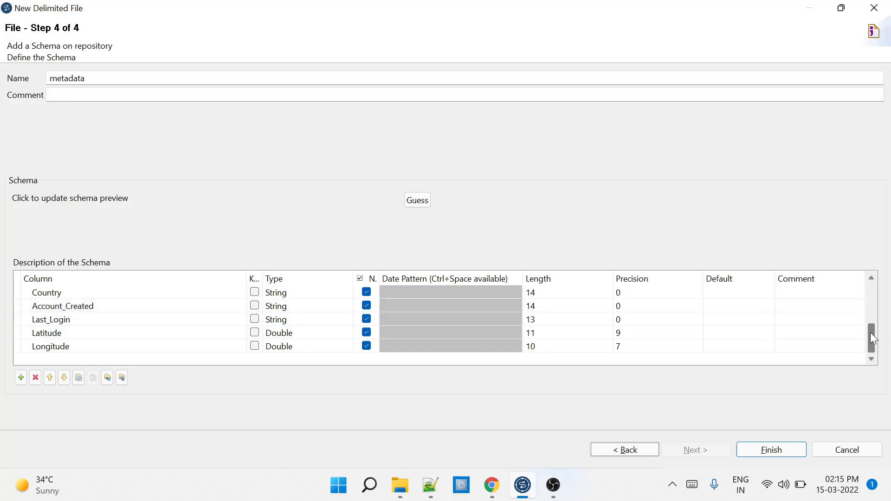
{"action": "left_click_drag", "start_coordinate": [871, 334], "coordinate": [866, 280]}
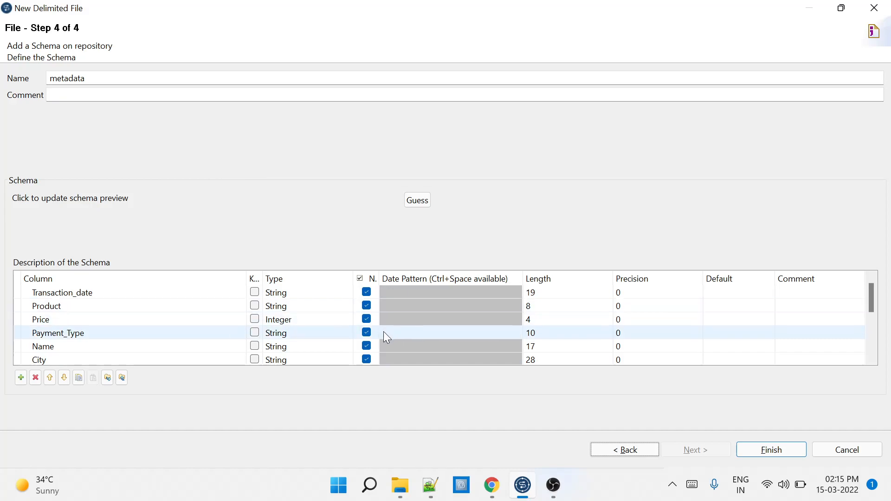
{"action": "left_click", "coordinate": [778, 450]}
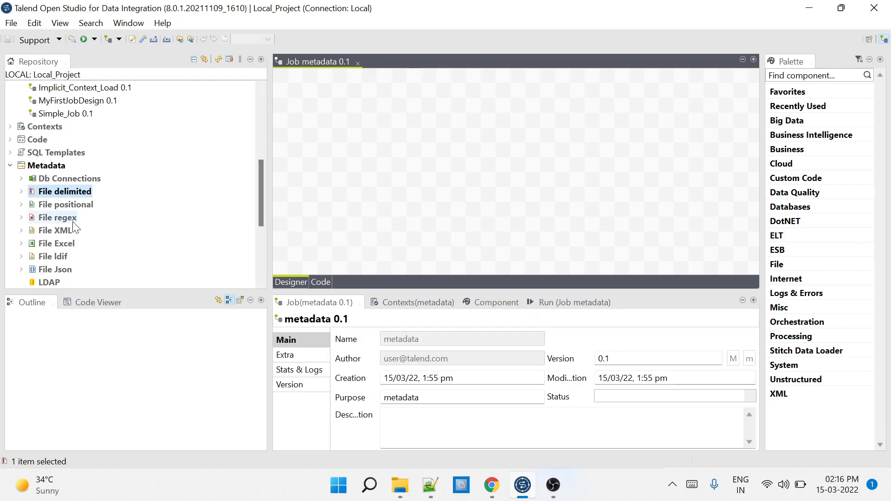
Add the tfileinnputdelmited_1 metadata from File delimited to the metadata job as a tFileInputDelimited component and show its basic settings
{"action": "left_click", "coordinate": [22, 192]}
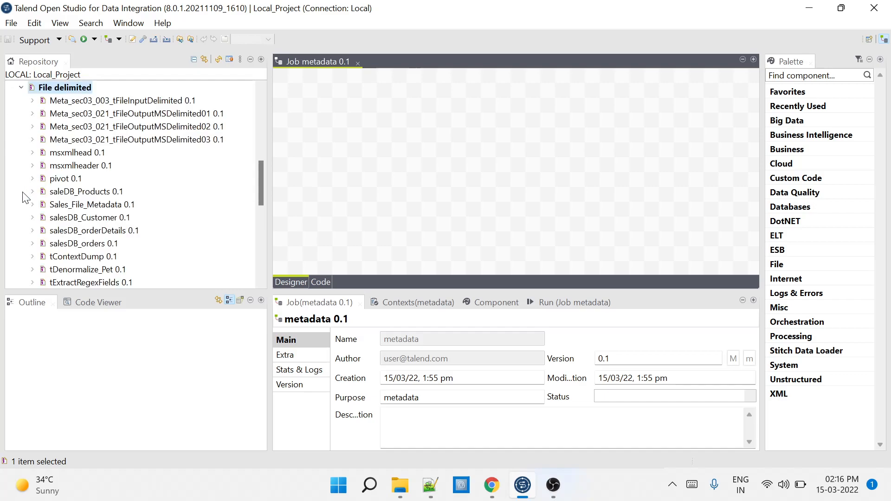
{"action": "left_click_drag", "start_coordinate": [261, 183], "coordinate": [263, 116]}
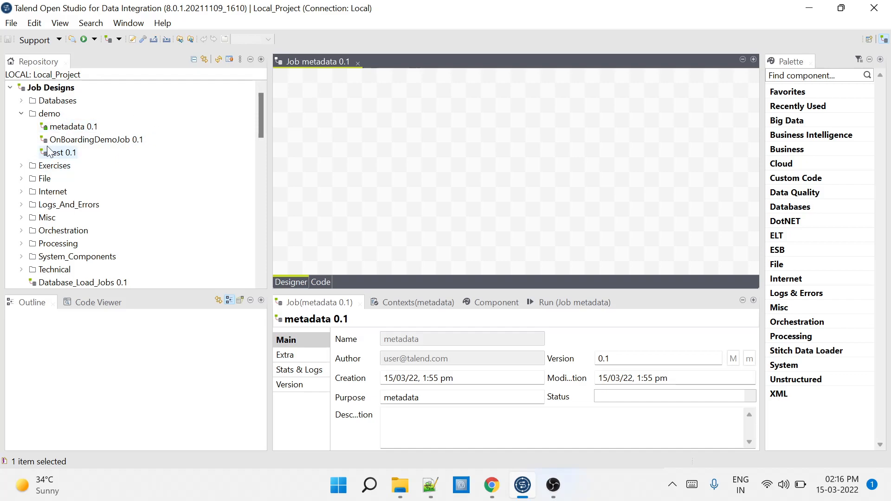
{"action": "left_click_drag", "start_coordinate": [264, 105], "coordinate": [252, 197]}
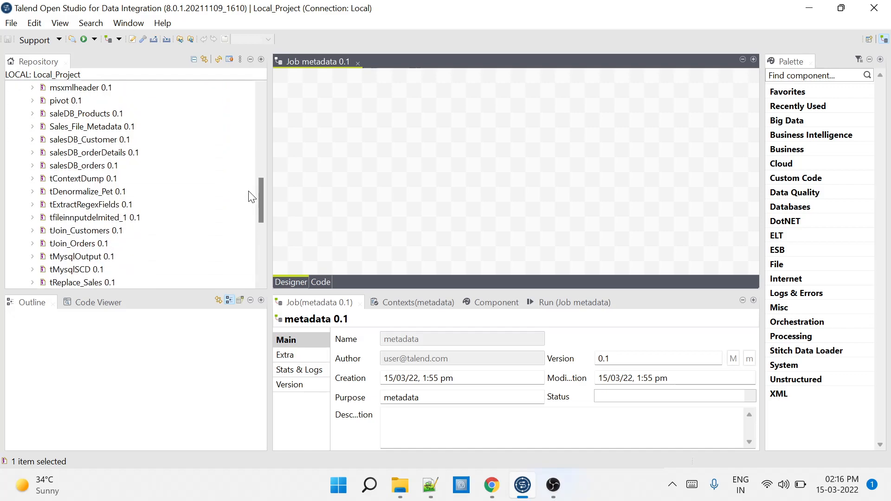
{"action": "left_click", "coordinate": [103, 218]}
{"action": "left_click_drag", "start_coordinate": [103, 218], "coordinate": [334, 175]}
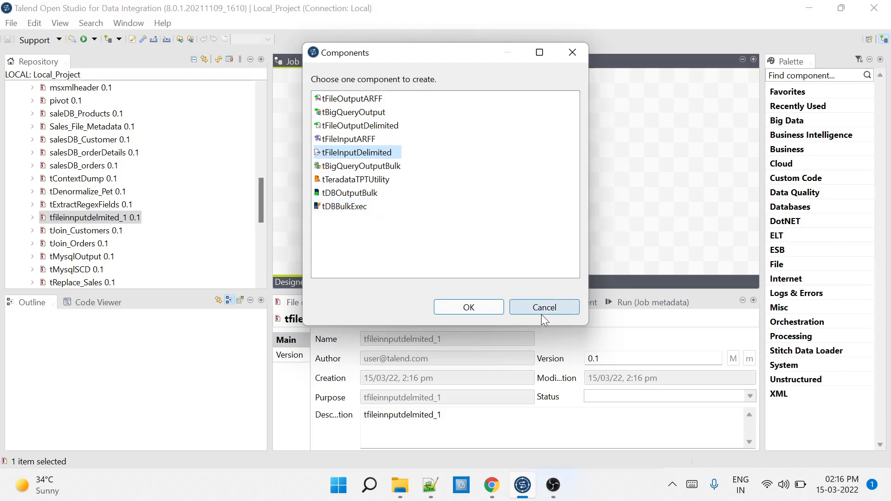
{"action": "left_click", "coordinate": [470, 307]}
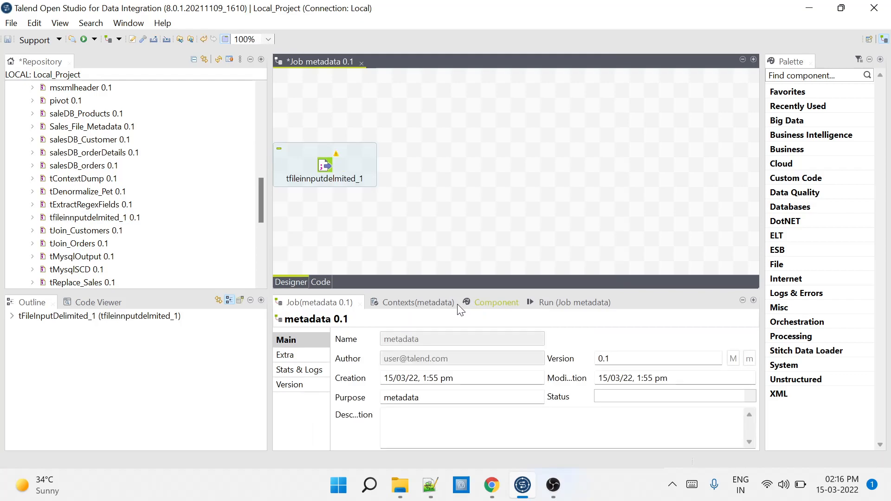
{"action": "left_click", "coordinate": [489, 303]}
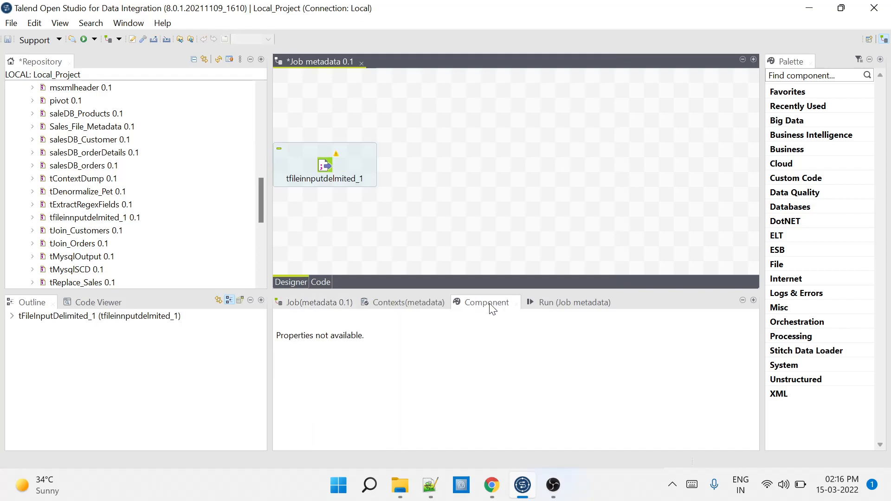
{"action": "left_click", "coordinate": [330, 171]}
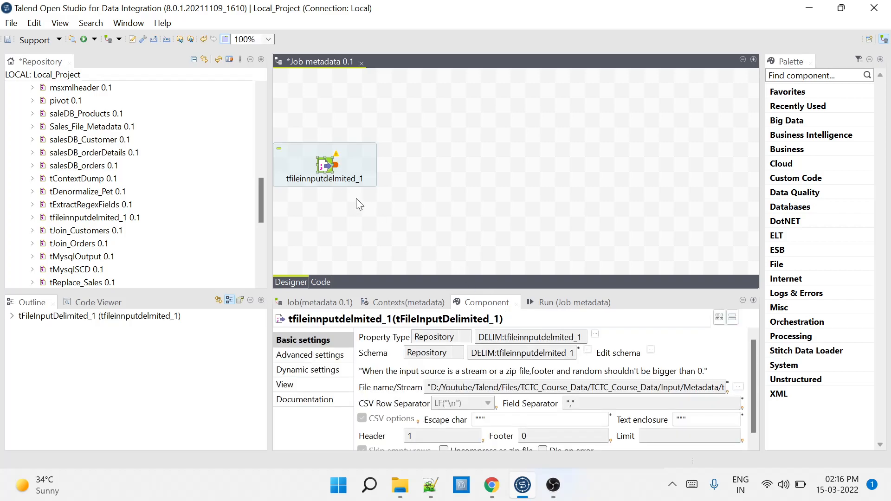
Connect the Main row of tfileinnputdelmited_1 to a new tLogRow component
{"action": "right_click", "coordinate": [327, 167]}
{"action": "mouse_move", "coordinate": [431, 171]}
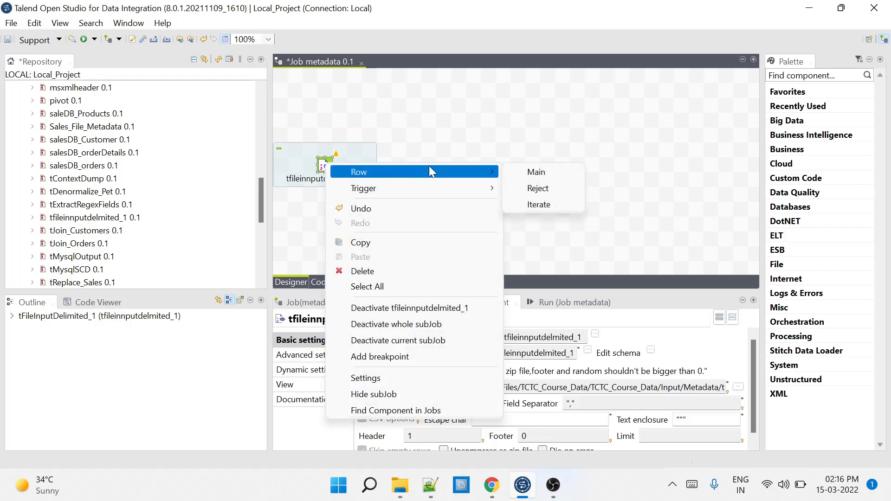
{"action": "left_click", "coordinate": [528, 172]}
{"action": "left_click", "coordinate": [528, 175]}
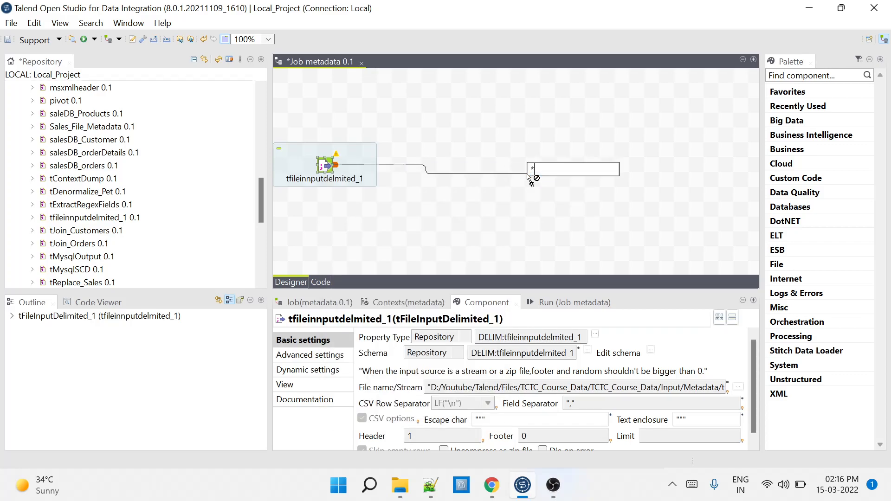
{"action": "type", "text": "tlo"}
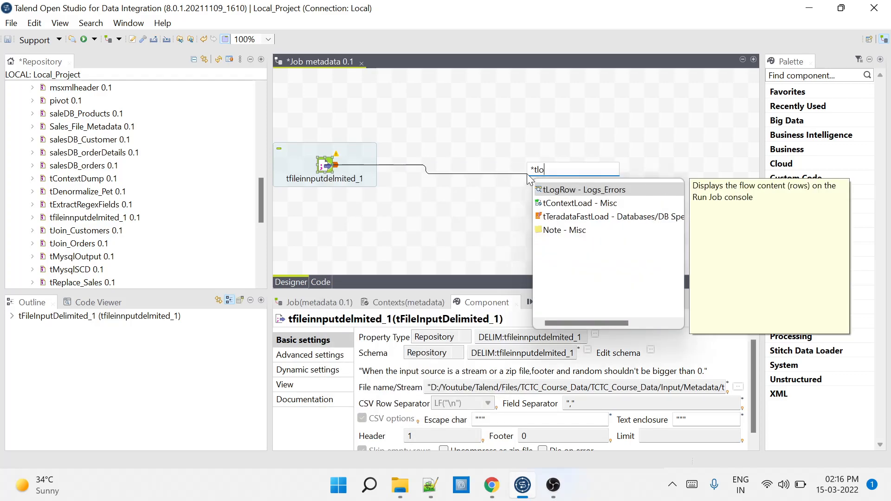
{"action": "key", "text": "Return"}
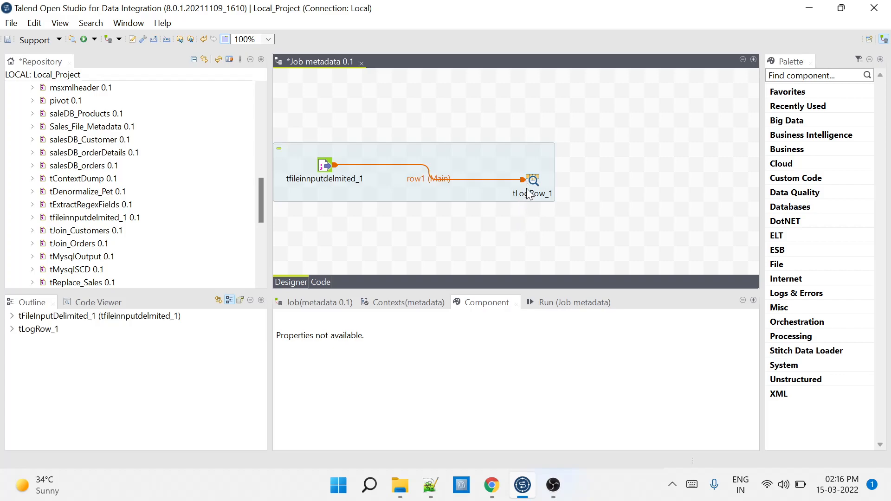
Set the tLogRow mode to Table (print values in cells of a table) and run the metadata job
{"action": "left_click", "coordinate": [534, 181]}
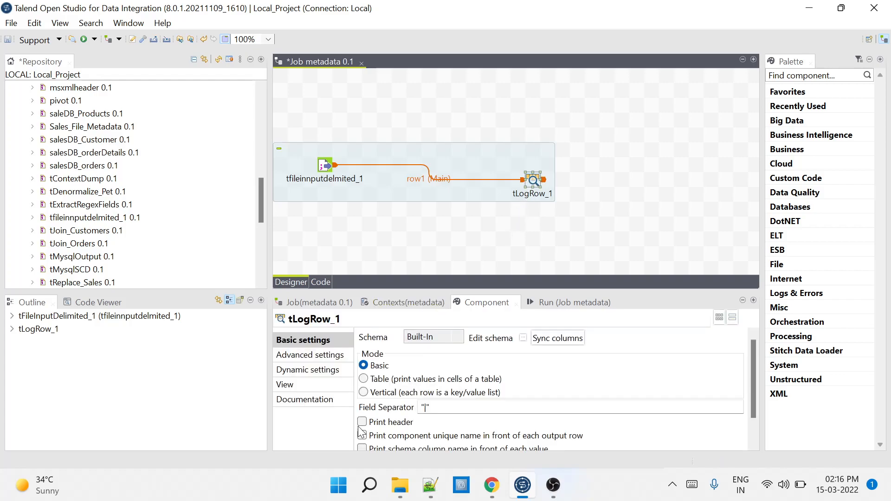
{"action": "left_click", "coordinate": [371, 380]}
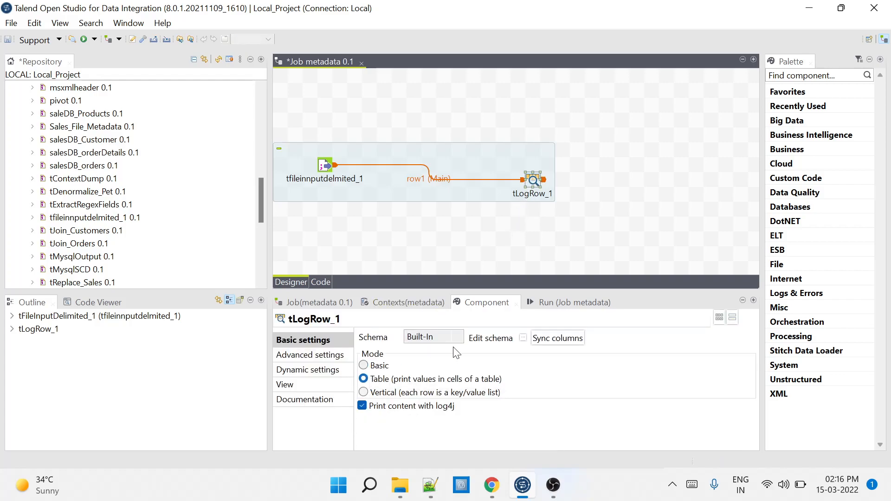
{"action": "left_click", "coordinate": [556, 302]}
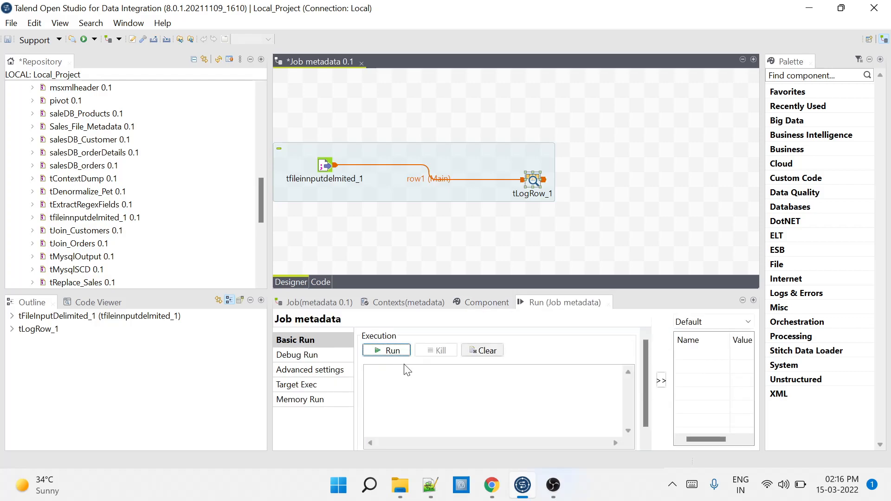
{"action": "left_click", "coordinate": [385, 352]}
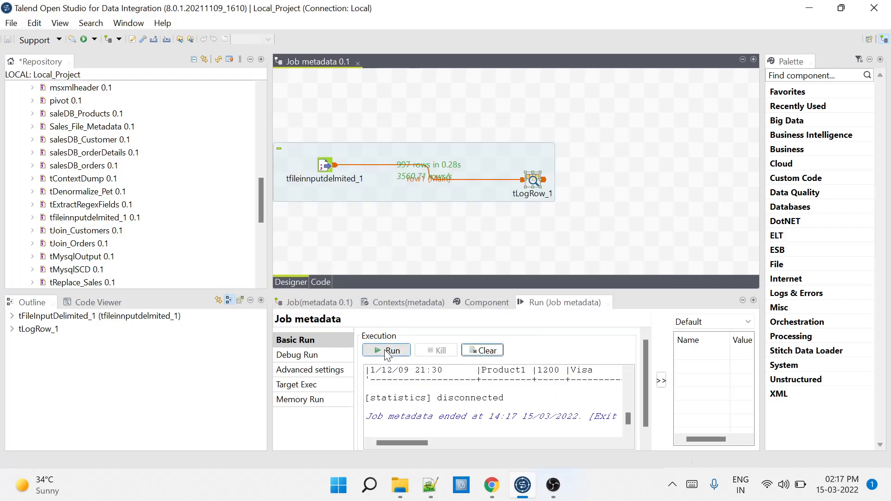
Enlarge the run console, examine the printed rows and the parse error for the Price column, and restore the layout
{"action": "double_click", "coordinate": [549, 303]}
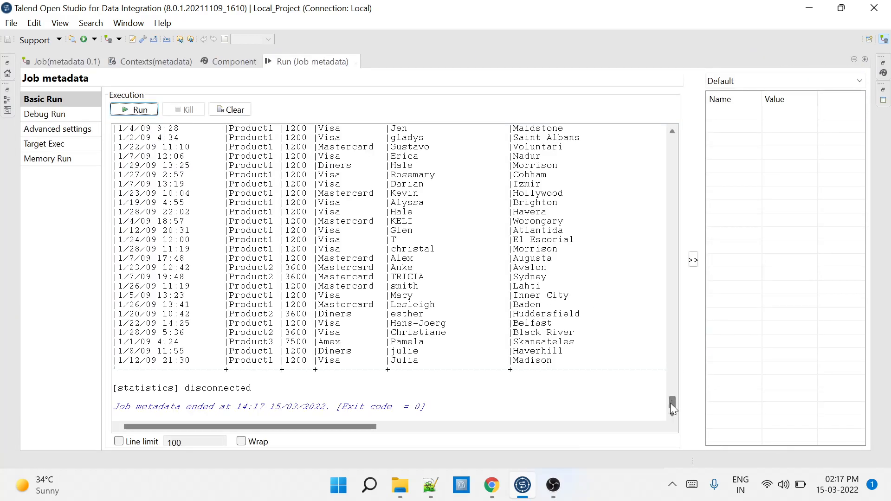
{"action": "left_click_drag", "start_coordinate": [670, 403], "coordinate": [645, 134]}
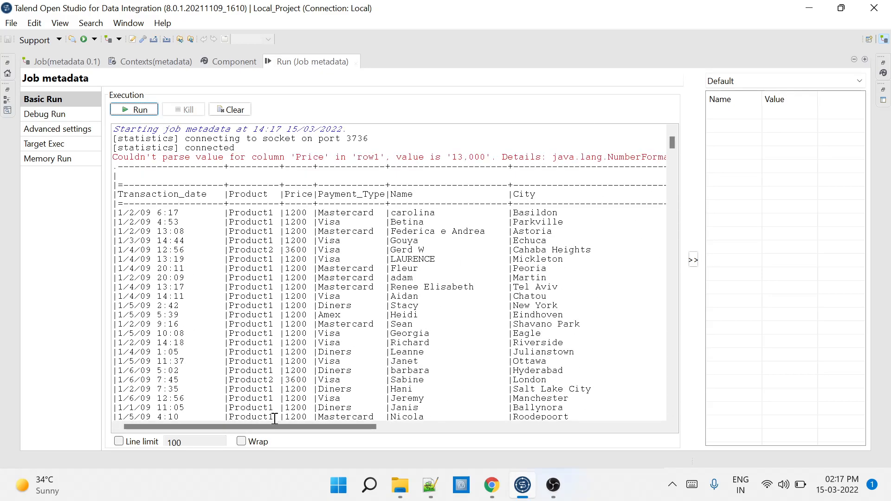
{"action": "left_click_drag", "start_coordinate": [270, 425], "coordinate": [253, 401]}
{"action": "left_click", "coordinate": [454, 156]}
{"action": "left_click_drag", "start_coordinate": [454, 156], "coordinate": [493, 157]}
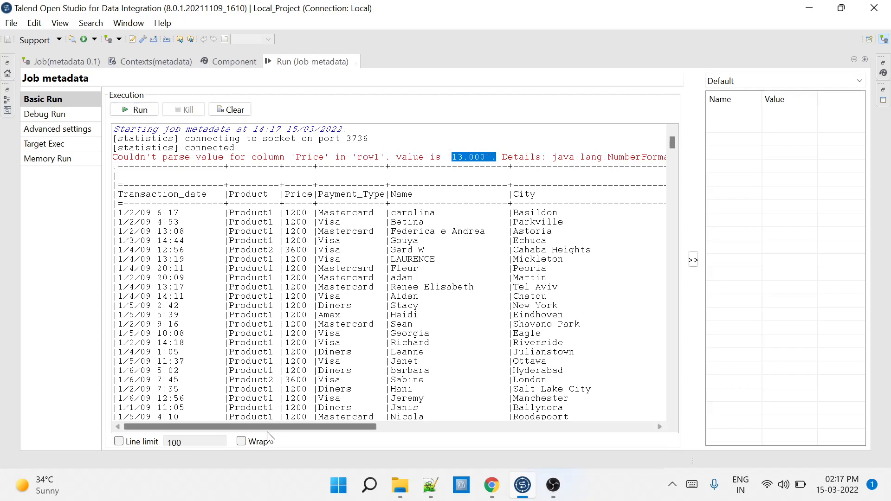
{"action": "left_click_drag", "start_coordinate": [268, 425], "coordinate": [213, 451]}
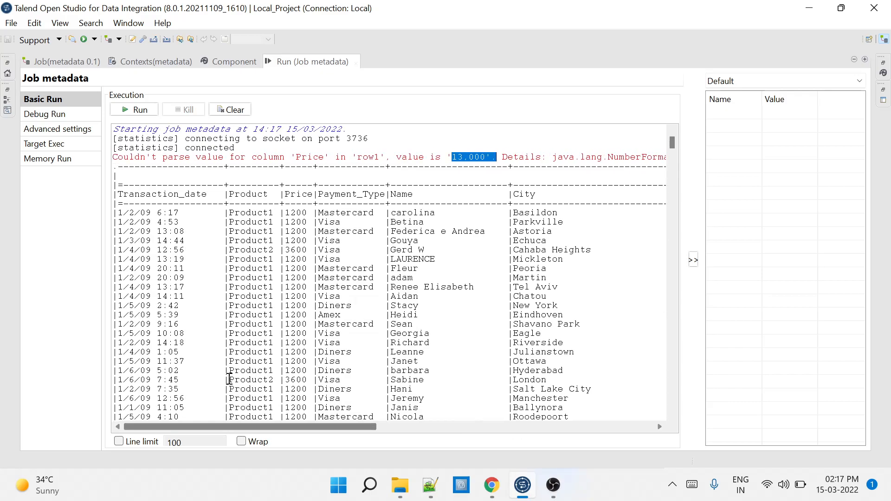
{"action": "left_click_drag", "start_coordinate": [671, 140], "coordinate": [668, 150]}
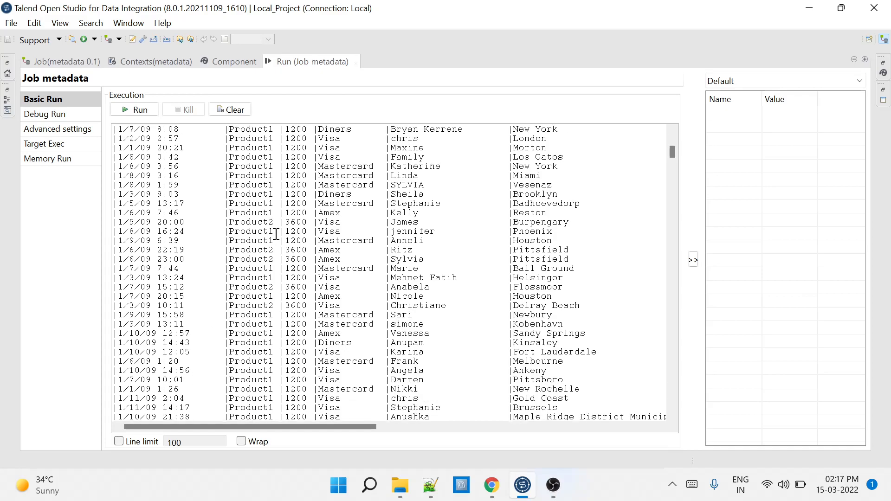
{"action": "double_click", "coordinate": [318, 63]}
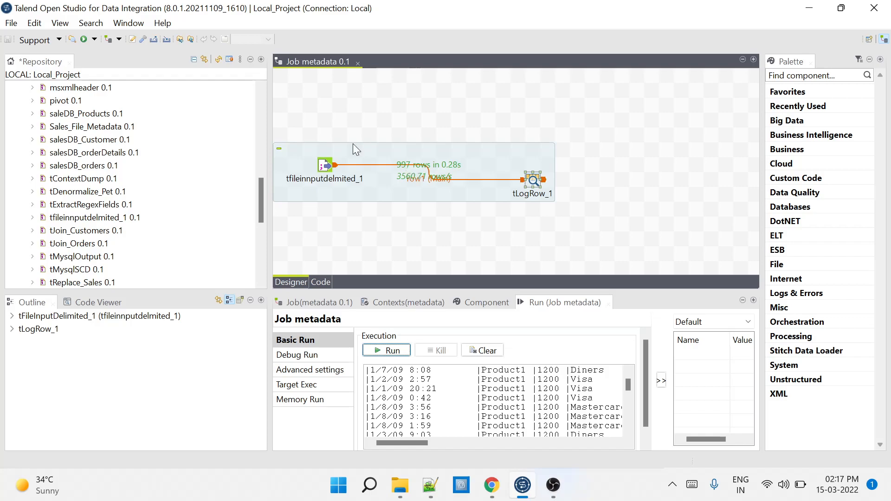
{"action": "left_click_drag", "start_coordinate": [261, 186], "coordinate": [255, 145]}
{"action": "left_click", "coordinate": [343, 110]}
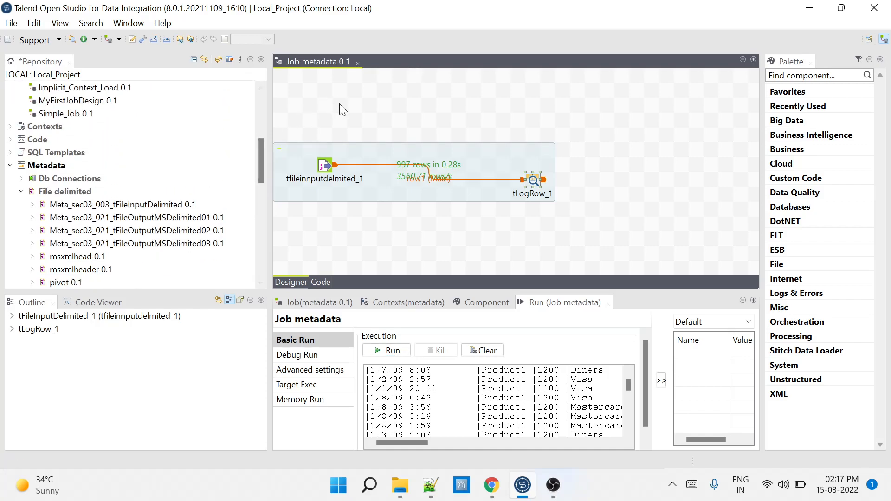
Close the metadata job and duplicate it in the demo folder under the name Copy_of_metadata
{"action": "left_click", "coordinate": [356, 63]}
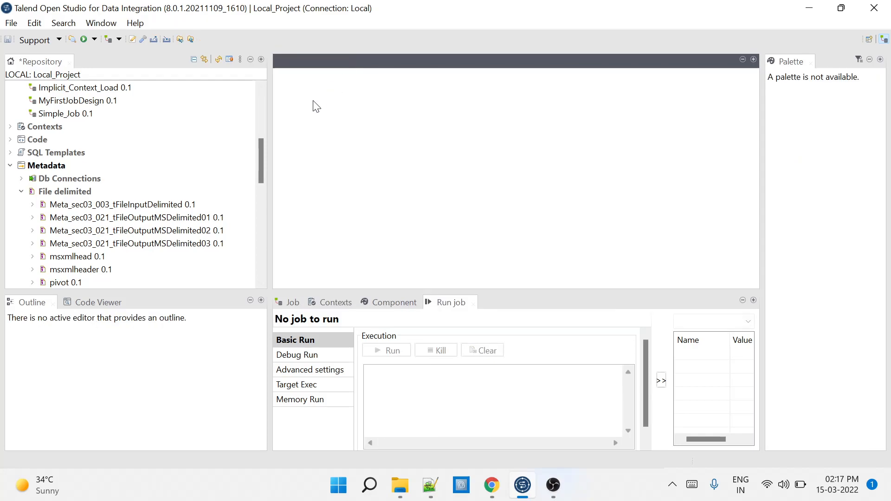
{"action": "left_click_drag", "start_coordinate": [261, 167], "coordinate": [255, 112]}
{"action": "left_click", "coordinate": [61, 129]}
{"action": "right_click", "coordinate": [60, 130]}
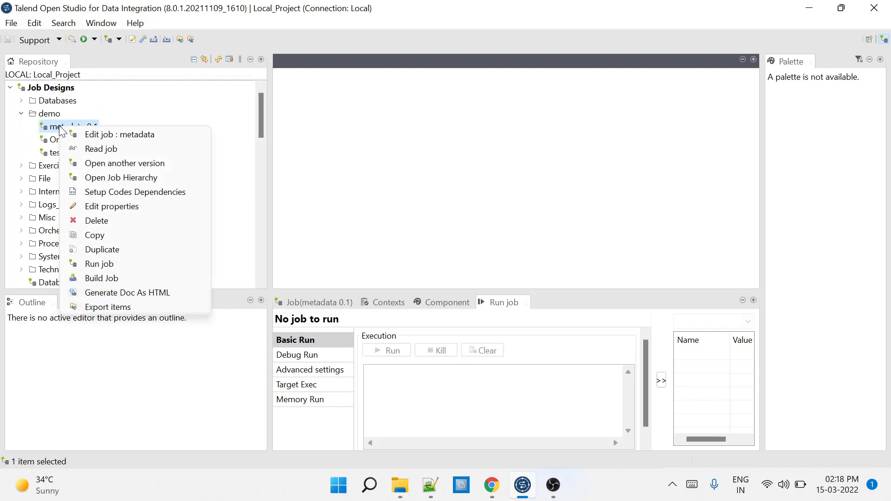
{"action": "left_click", "coordinate": [102, 250]}
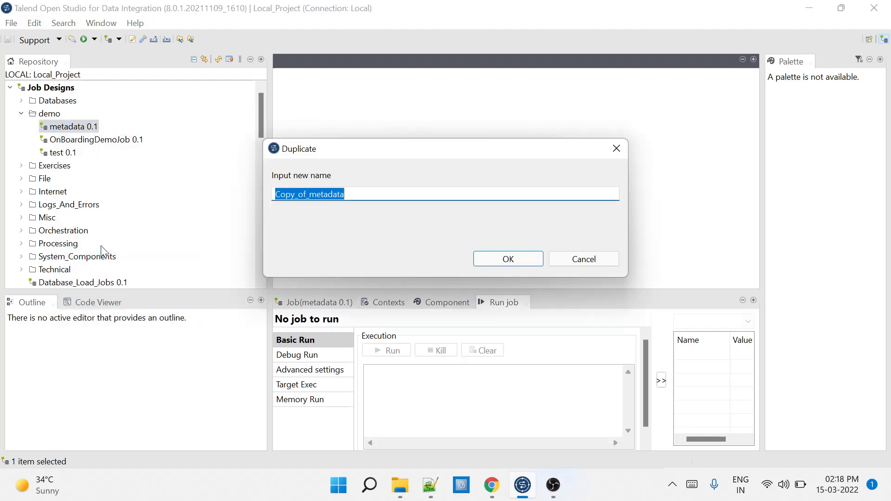
{"action": "left_click", "coordinate": [524, 265]}
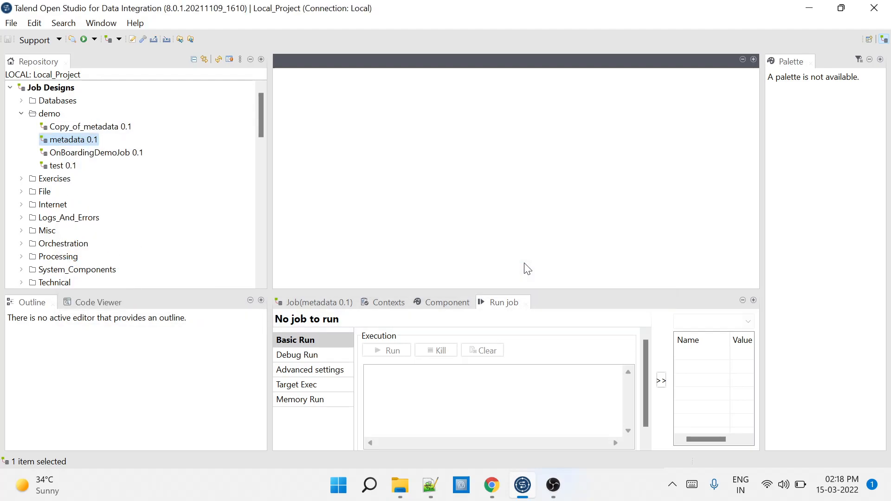
Duplicate the metadata job a second time as Copy_of_metadata_a
{"action": "right_click", "coordinate": [77, 141]}
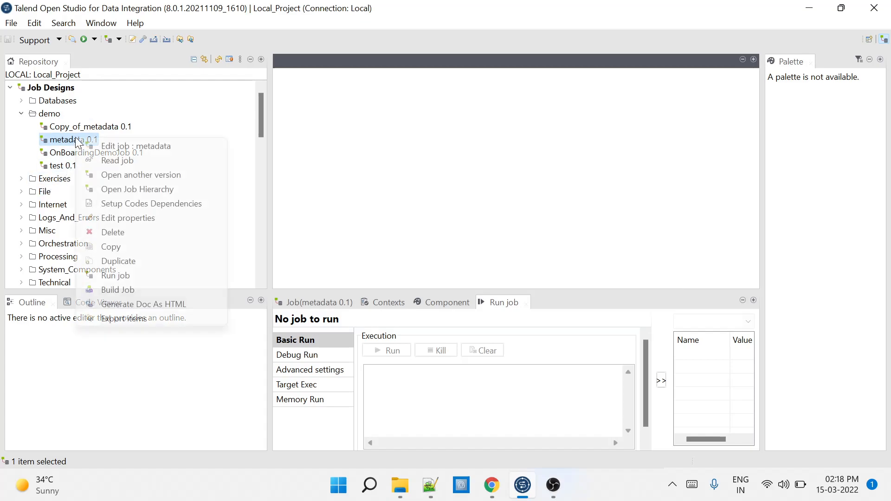
{"action": "left_click", "coordinate": [118, 259]}
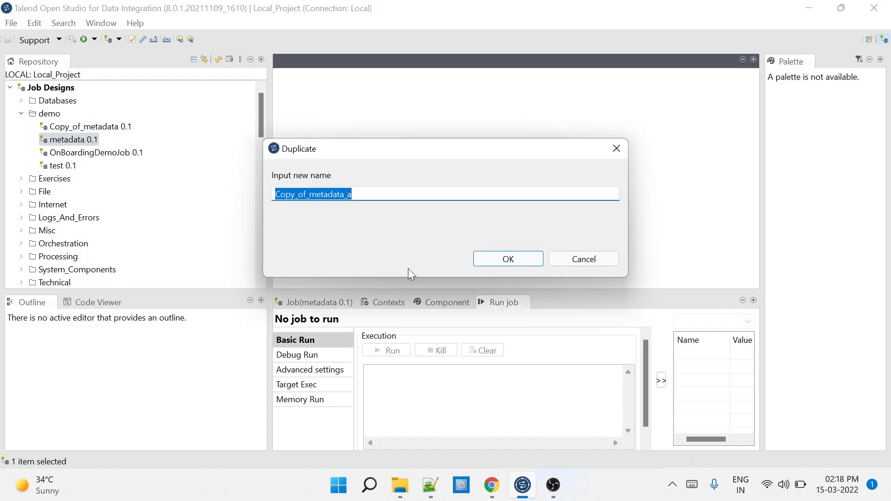
{"action": "left_click", "coordinate": [508, 259]}
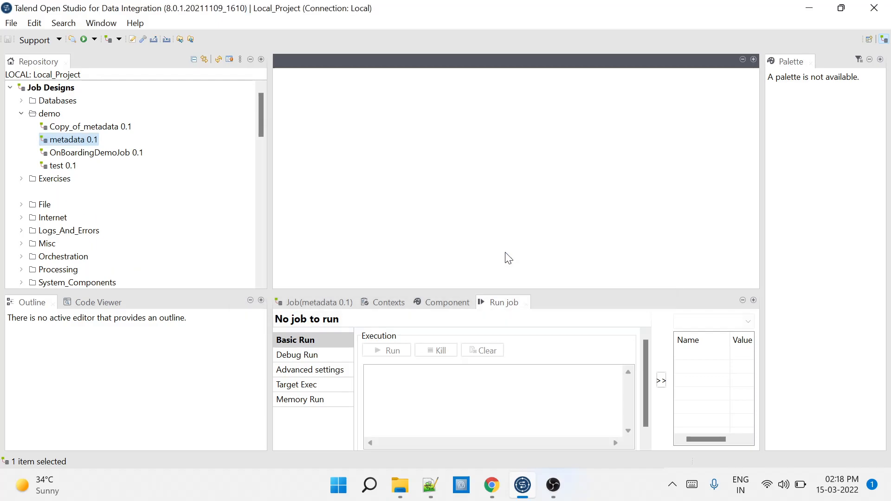
Switch to tFileInputDelimited.csv in Notepad++ and insert a "dummy," column at the start of the header line
{"action": "left_click_drag", "start_coordinate": [264, 128], "coordinate": [255, 199]}
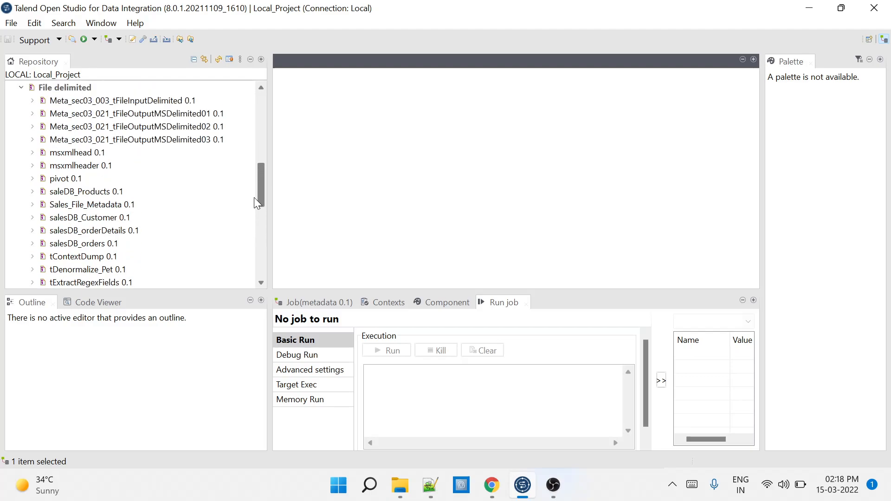
{"action": "left_click", "coordinate": [429, 487]}
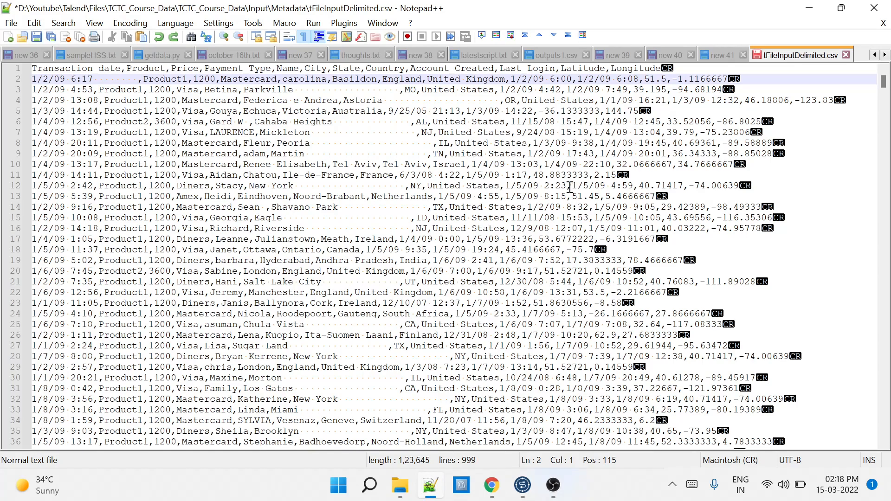
{"action": "double_click", "coordinate": [633, 68]}
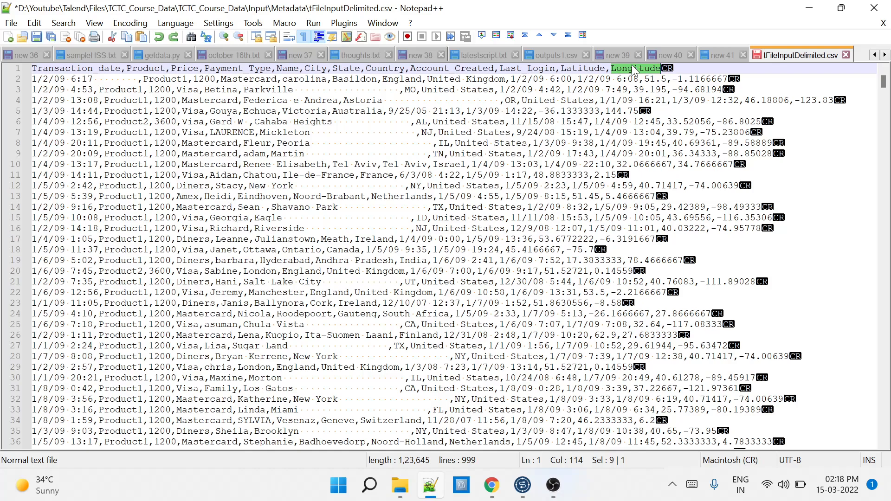
{"action": "key", "text": "ctrl+Home"}
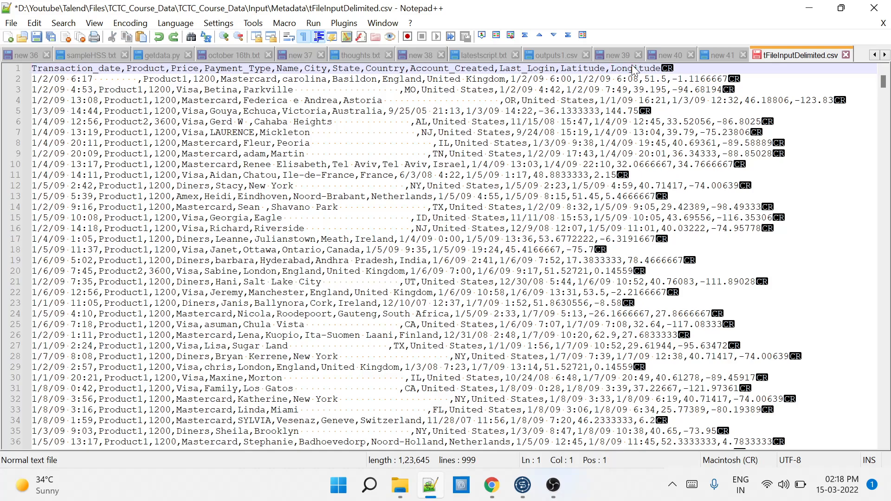
{"action": "type", "text": "d"}
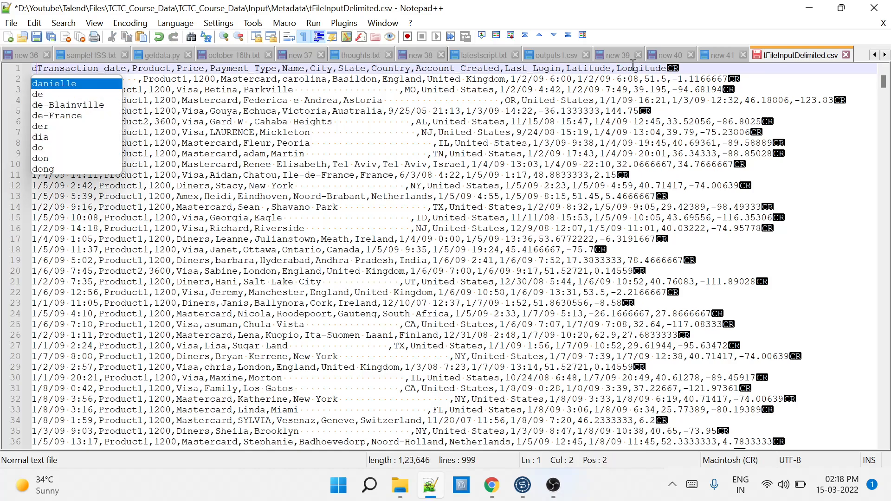
{"action": "key", "text": "BackSpace"}
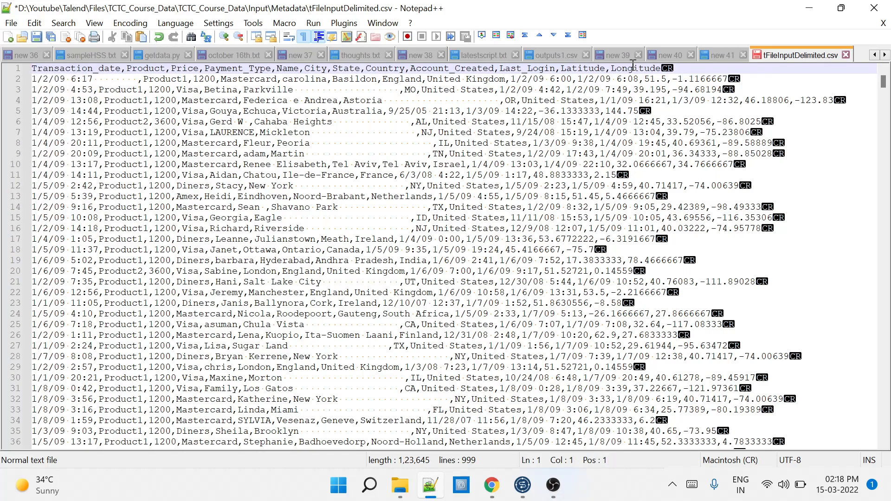
{"action": "type", "text": "dummy,"}
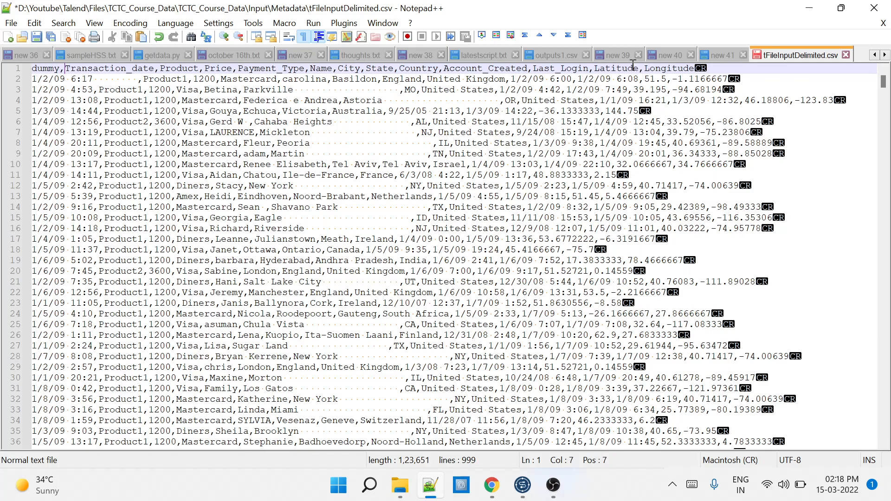
{"action": "key", "text": "Down"}
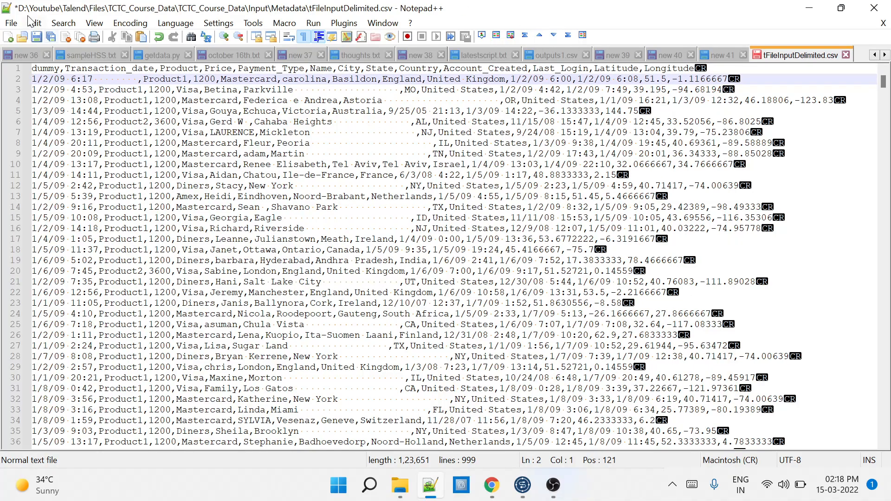
{"action": "left_click_drag", "start_coordinate": [34, 82], "coordinate": [43, 498]}
{"action": "left_click", "coordinate": [113, 401]}
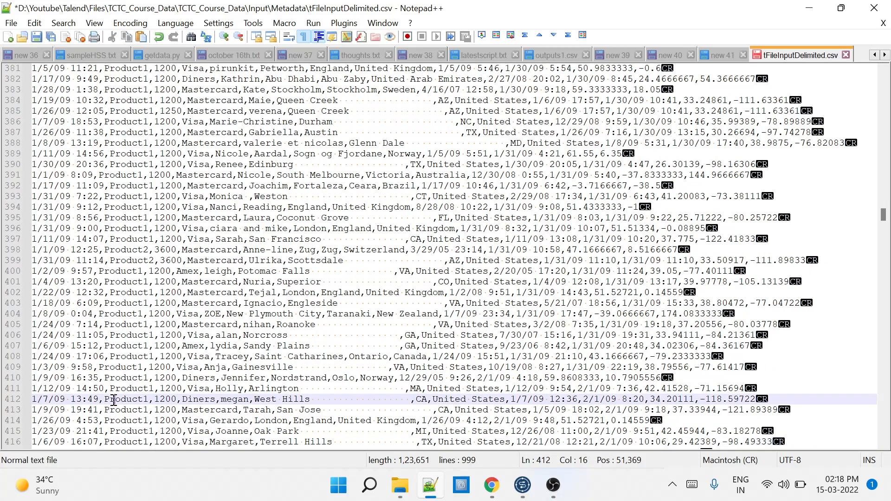
{"action": "key", "text": "ctrl+Home"}
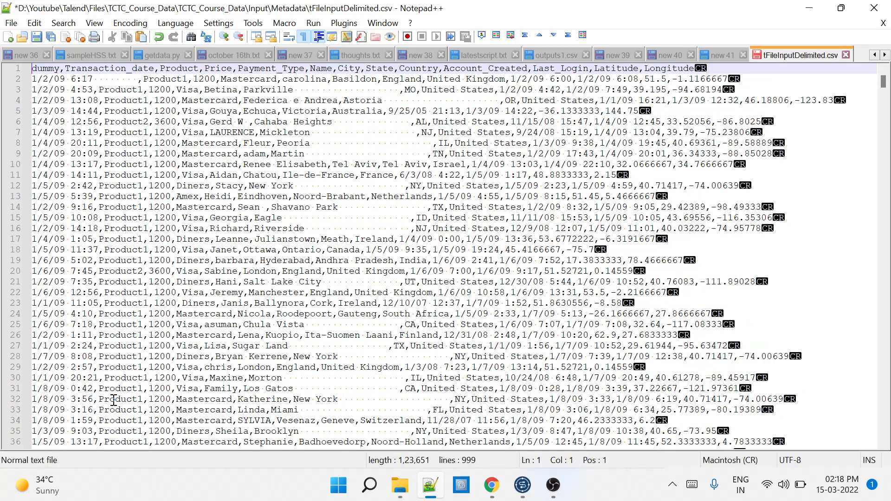
Replace every line start in the file, matched with the regular expression ^, with "dummy,"
{"action": "key", "text": "ctrl+h"}
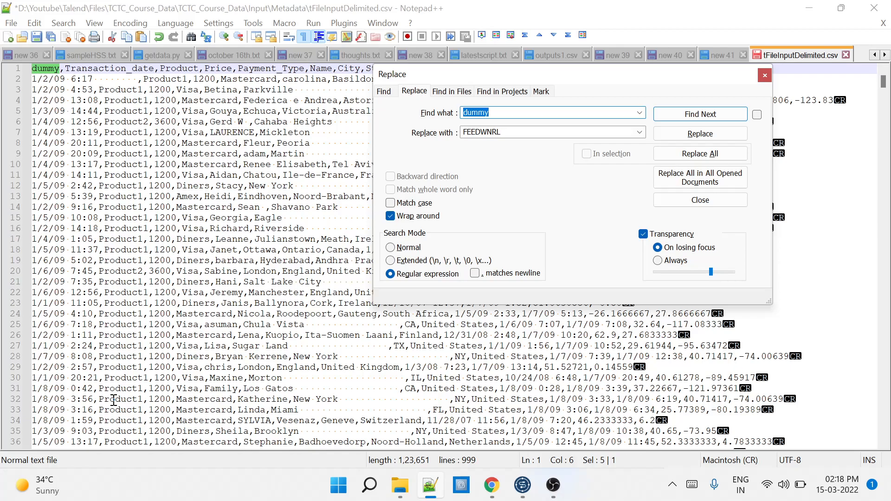
{"action": "type", "text": "^"}
{"action": "key", "text": "Tab"}
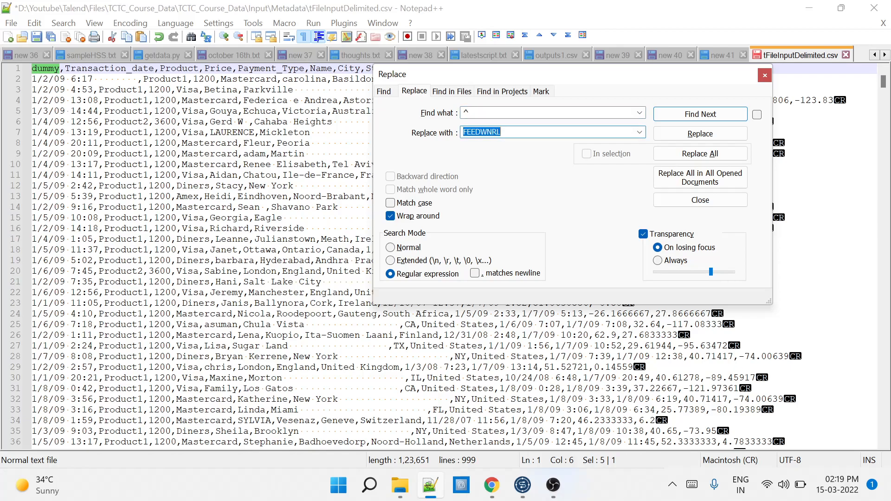
{"action": "type", "text": ","}
{"action": "key", "text": "Home"}
{"action": "type", "text": "dummy"}
{"action": "left_click", "coordinate": [695, 154]}
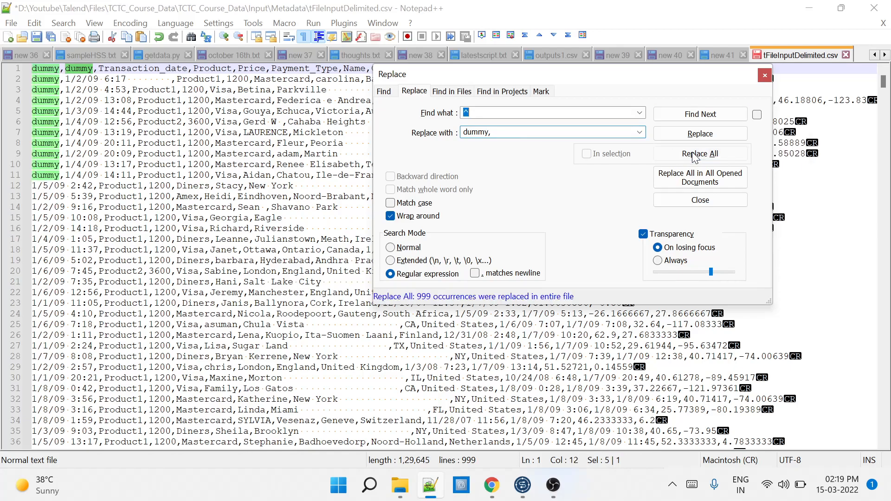
{"action": "left_click", "coordinate": [687, 200]}
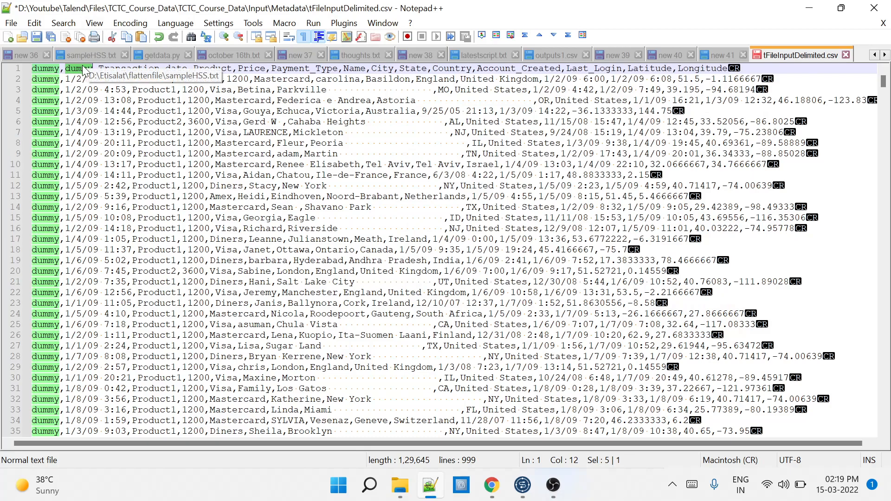
Remove the duplicated dummy column name from the header line and save the CSV file
{"action": "key", "text": "Delete"}
{"action": "key", "text": "BackSpace"}
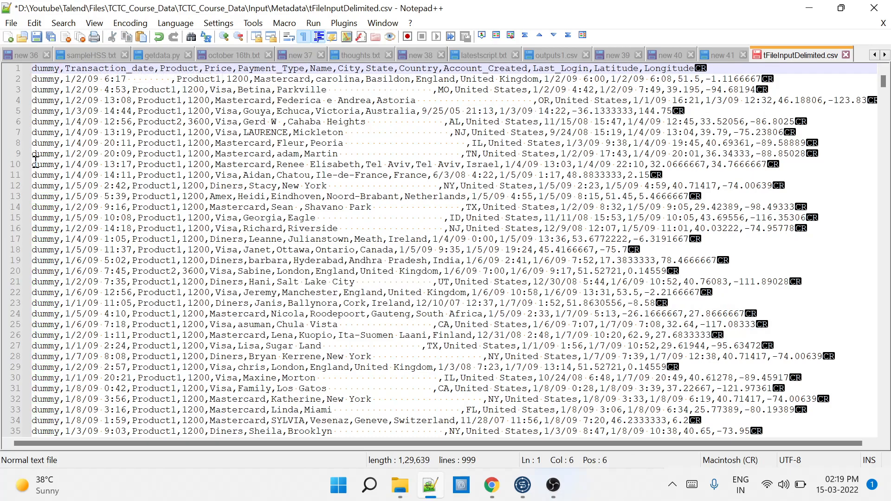
{"action": "key", "text": "ctrl+s"}
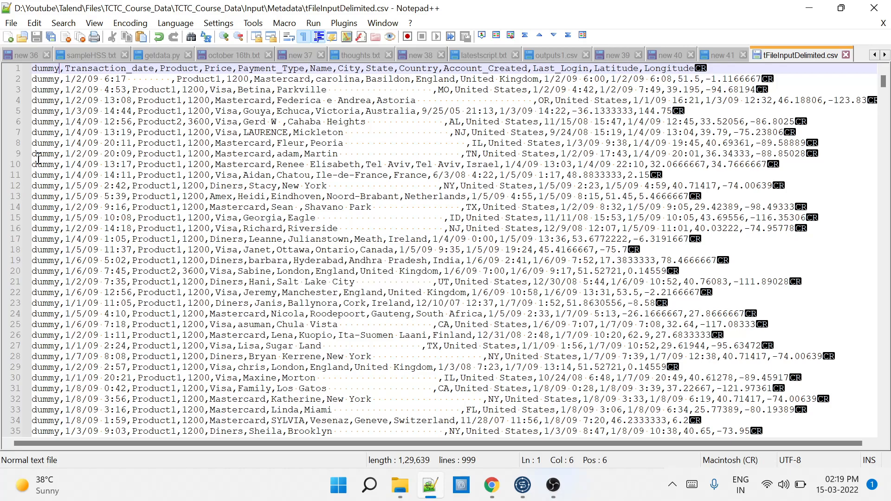
Switch back to Talend and edit the tfileinnputdelmited_1 file metadata, advancing to the parse settings and preview in step 3
{"action": "left_click", "coordinate": [529, 488]}
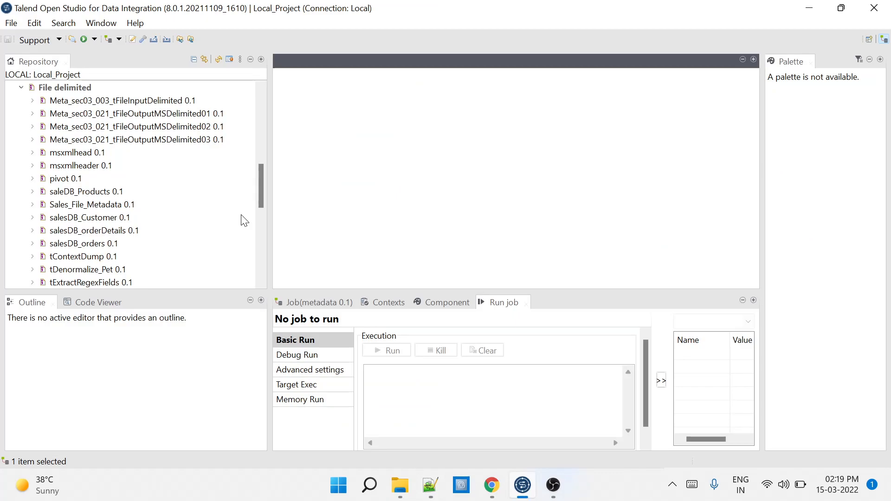
{"action": "left_click_drag", "start_coordinate": [260, 197], "coordinate": [259, 215]}
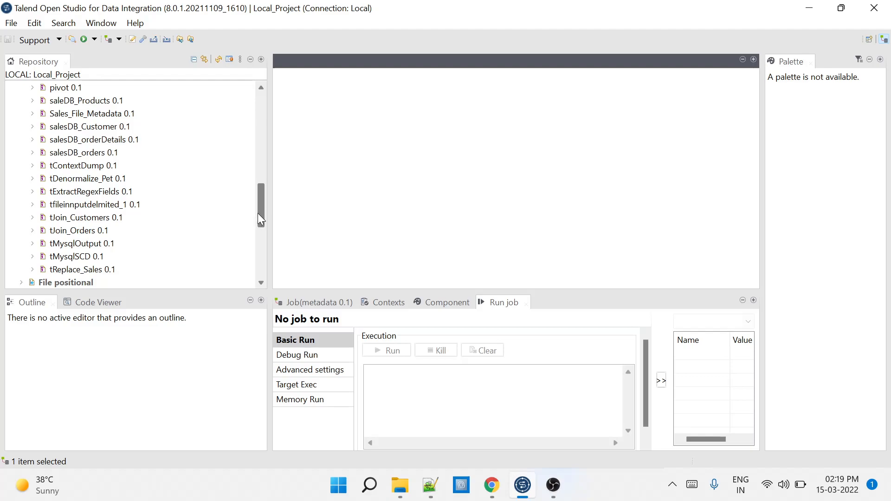
{"action": "mouse_move", "coordinate": [259, 214]}
{"action": "left_mouse_down"}
{"action": "mouse_move", "coordinate": [260, 187]}
{"action": "mouse_move", "coordinate": [261, 200]}
{"action": "left_mouse_up"}
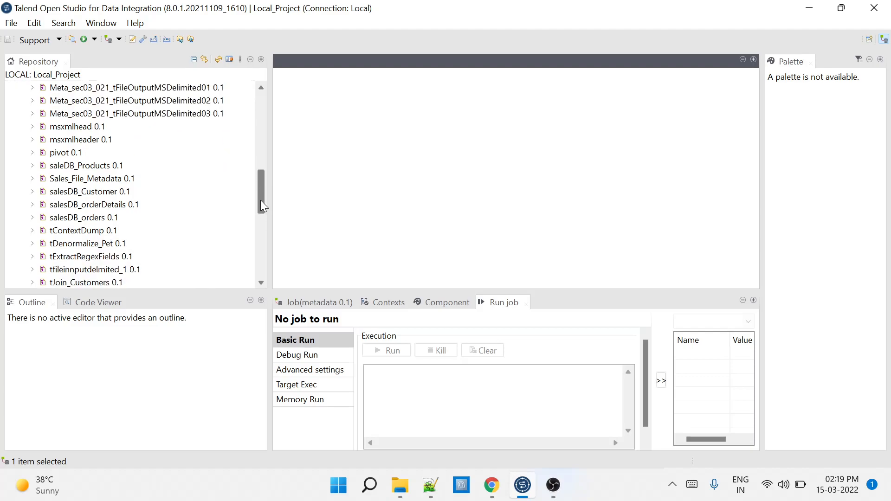
{"action": "left_click", "coordinate": [89, 269]}
{"action": "right_click", "coordinate": [89, 270]}
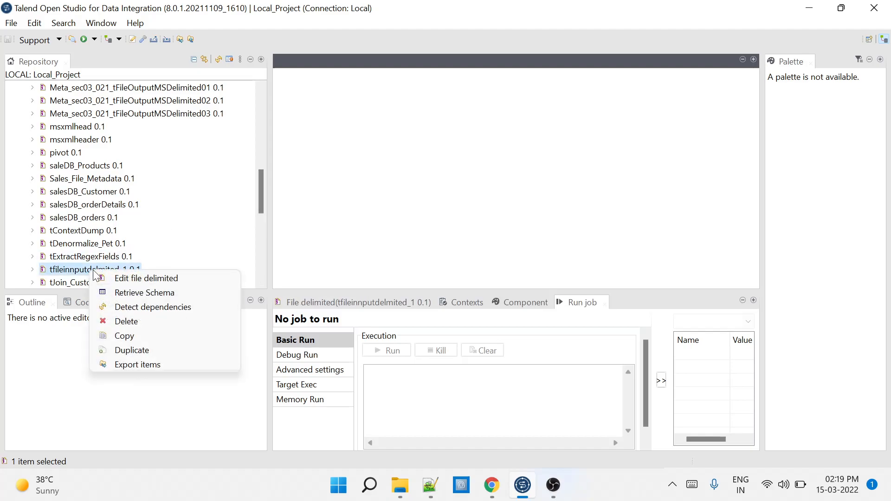
{"action": "left_click", "coordinate": [124, 279]}
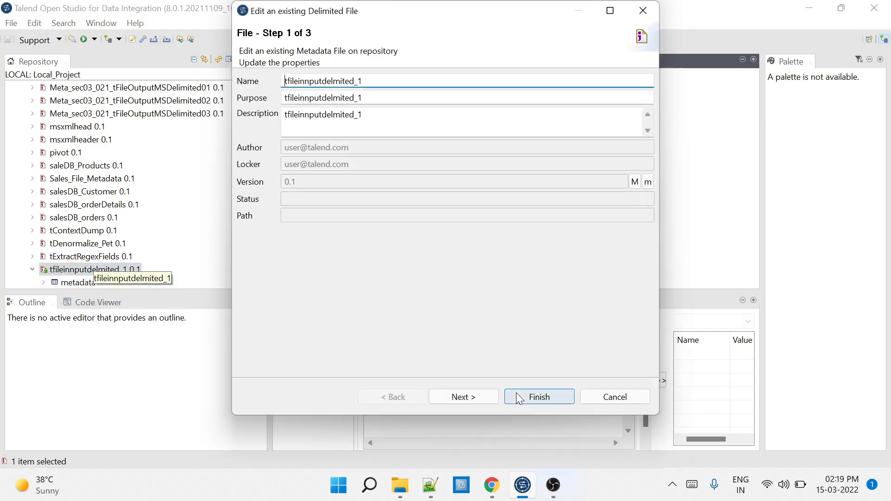
{"action": "left_click", "coordinate": [478, 398]}
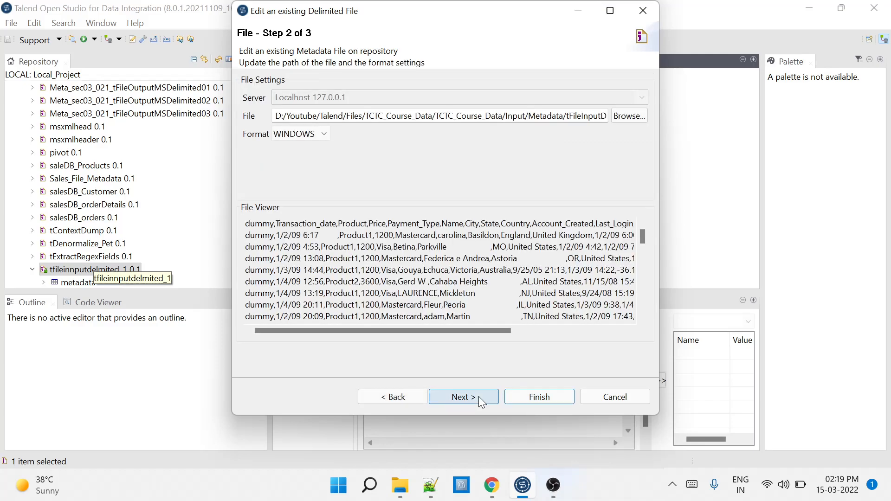
{"action": "left_click", "coordinate": [479, 398]}
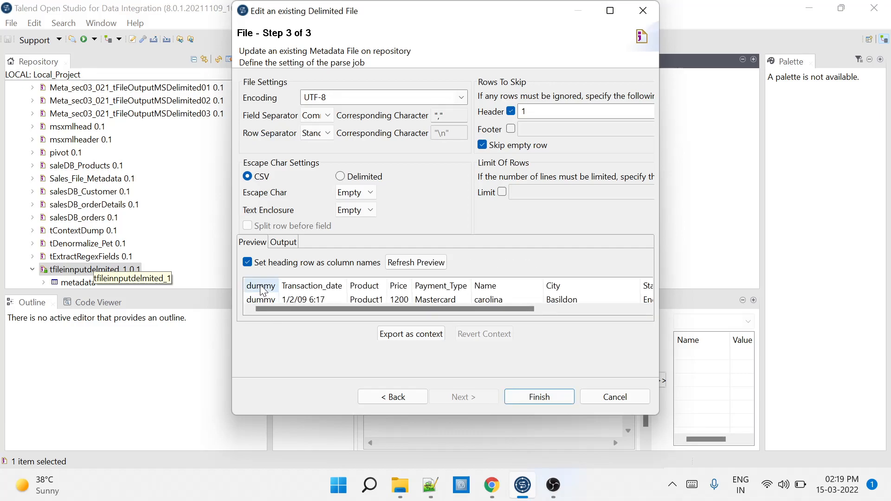
Finish editing the delimited file metadata and propagate the modifications to all jobs
{"action": "left_click", "coordinate": [525, 398]}
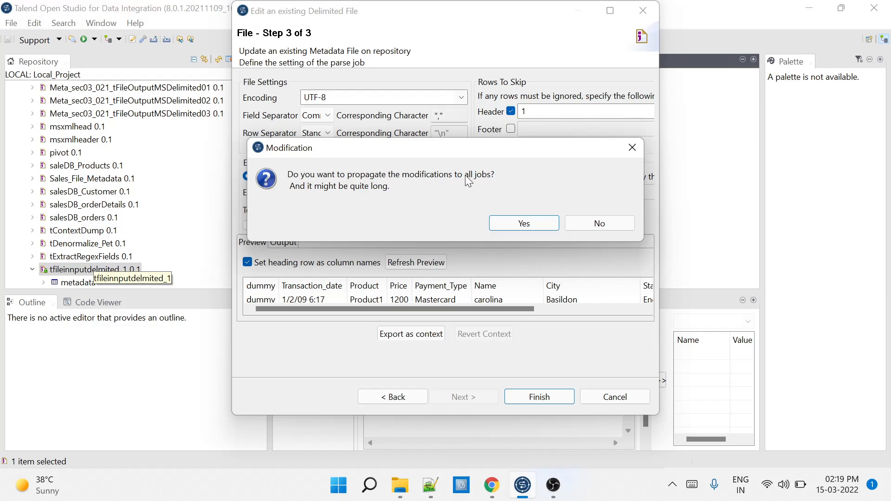
{"action": "left_click", "coordinate": [503, 222]}
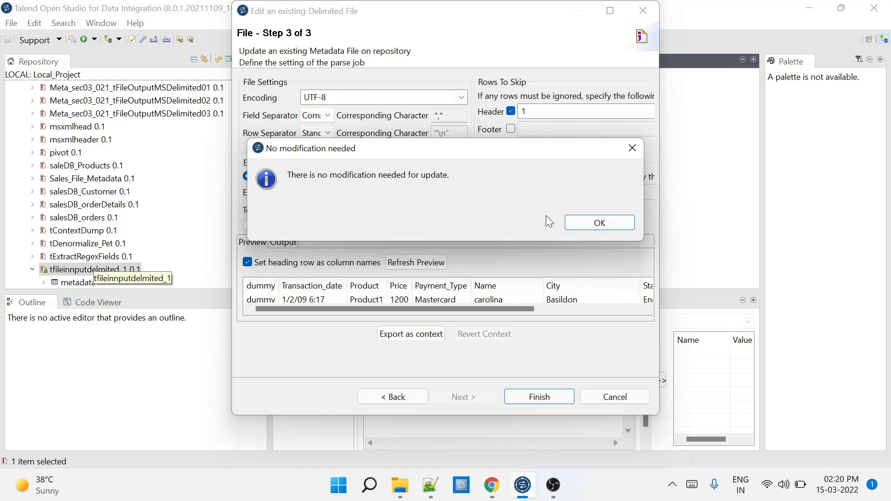
{"action": "left_click", "coordinate": [587, 223]}
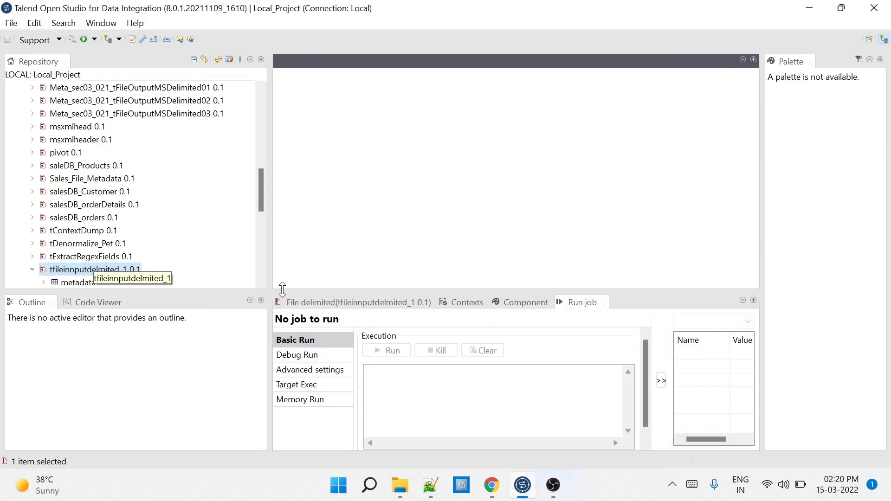
Examine the columns of the metadata schema under tfileinnputdelmited_1, first in the schema editor and again in read-only view
{"action": "left_click_drag", "start_coordinate": [261, 194], "coordinate": [261, 202]}
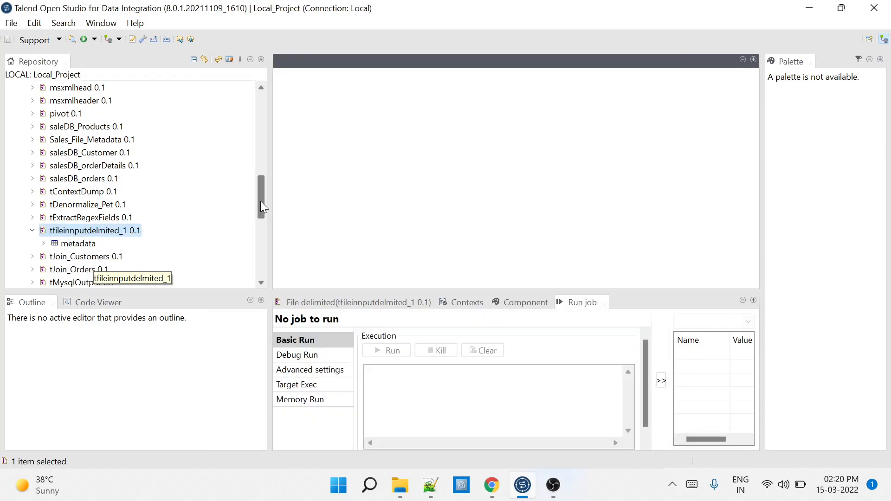
{"action": "right_click", "coordinate": [75, 240]}
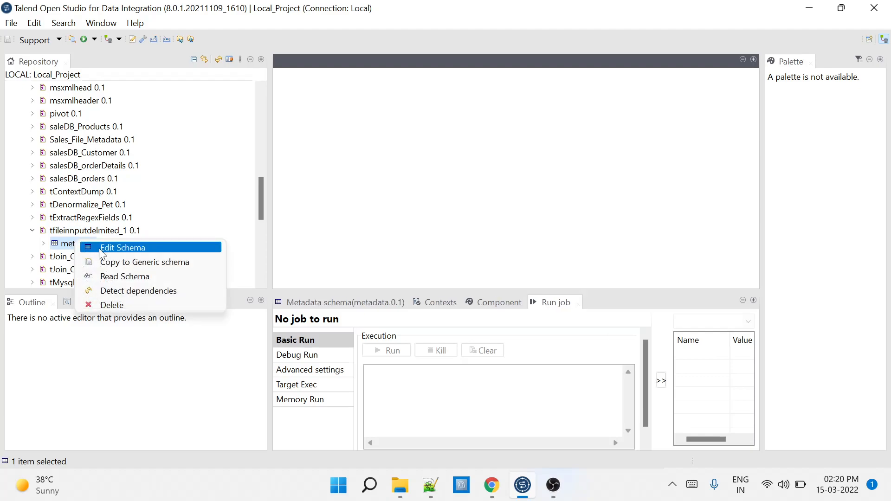
{"action": "left_click", "coordinate": [99, 249]}
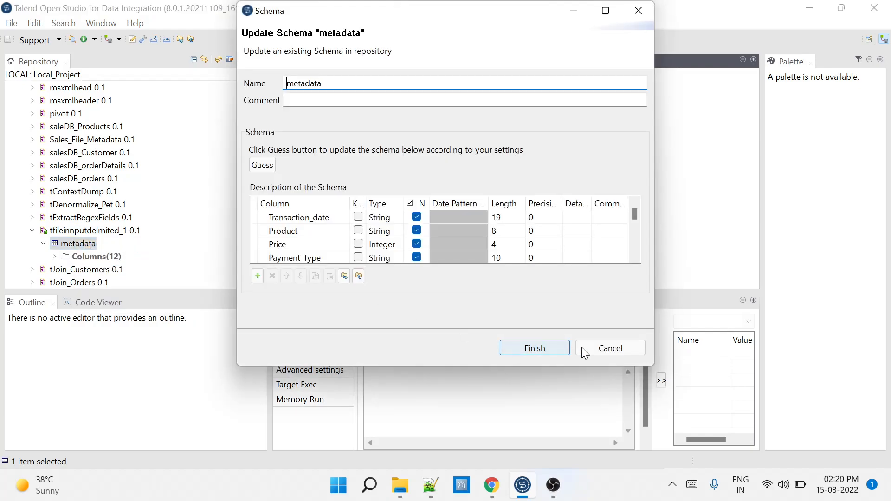
{"action": "left_click", "coordinate": [586, 347]}
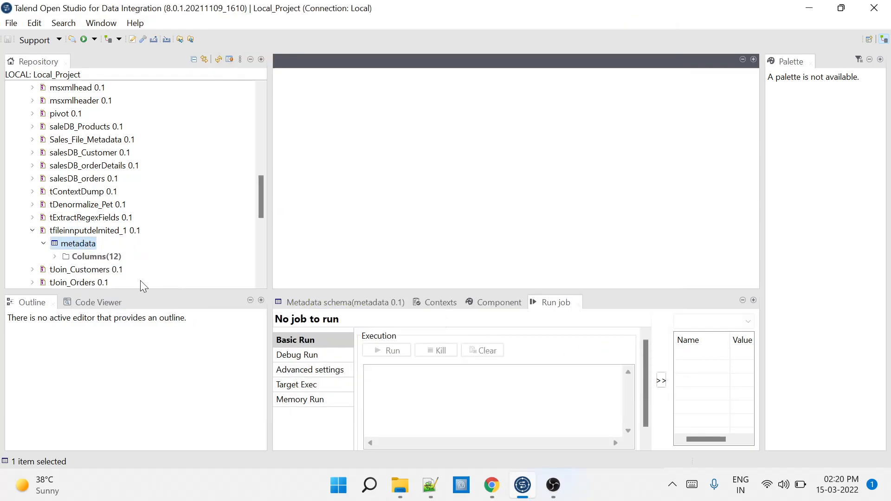
{"action": "right_click", "coordinate": [74, 247]}
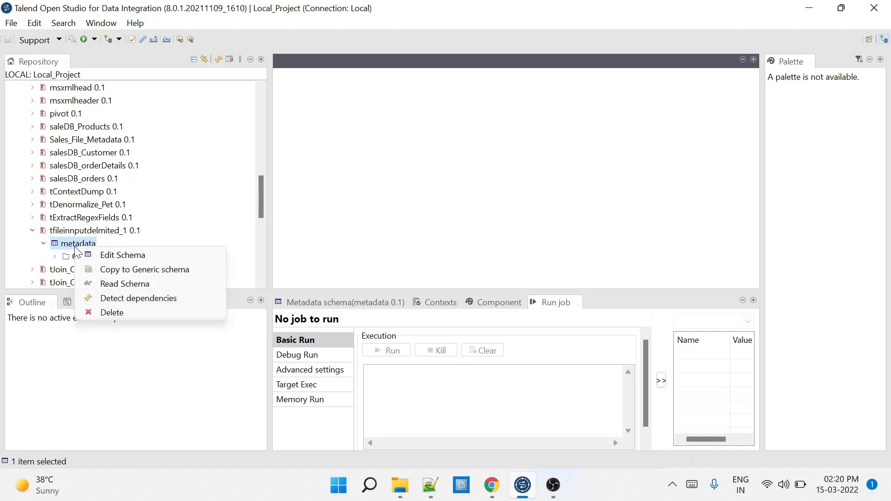
{"action": "left_click", "coordinate": [105, 282]}
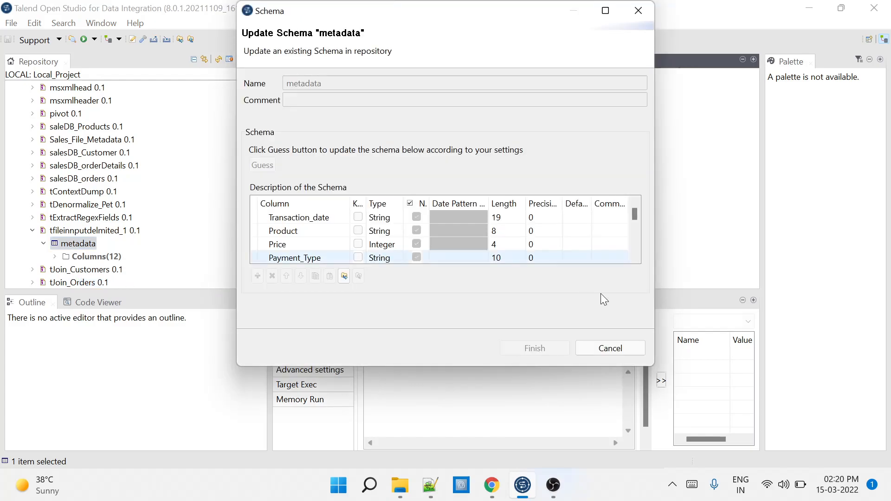
{"action": "left_click", "coordinate": [598, 351]}
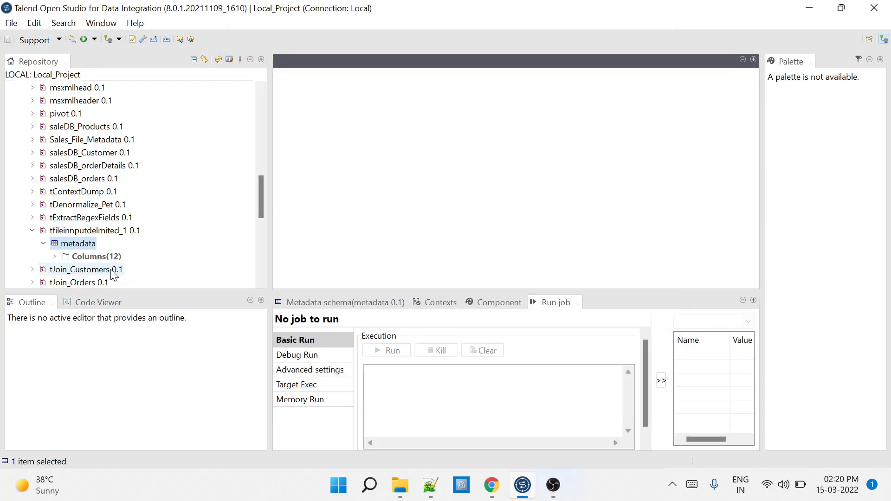
{"action": "right_click", "coordinate": [95, 233]}
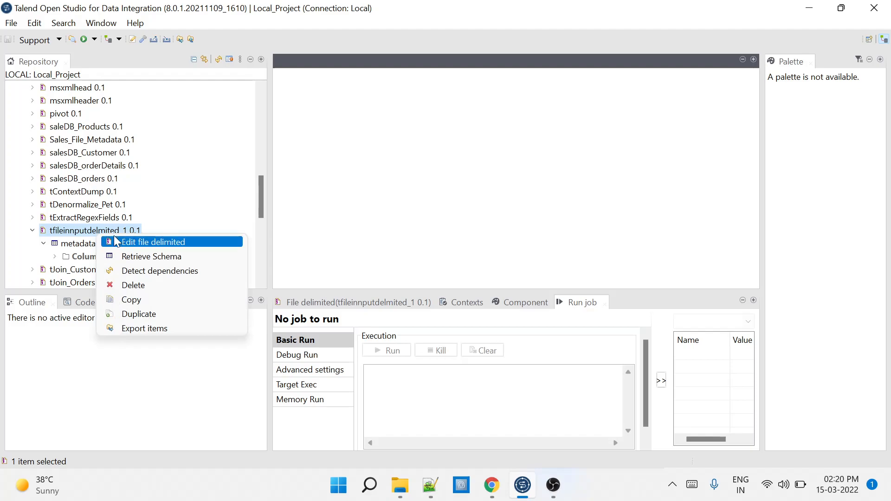
{"action": "left_click", "coordinate": [135, 251]}
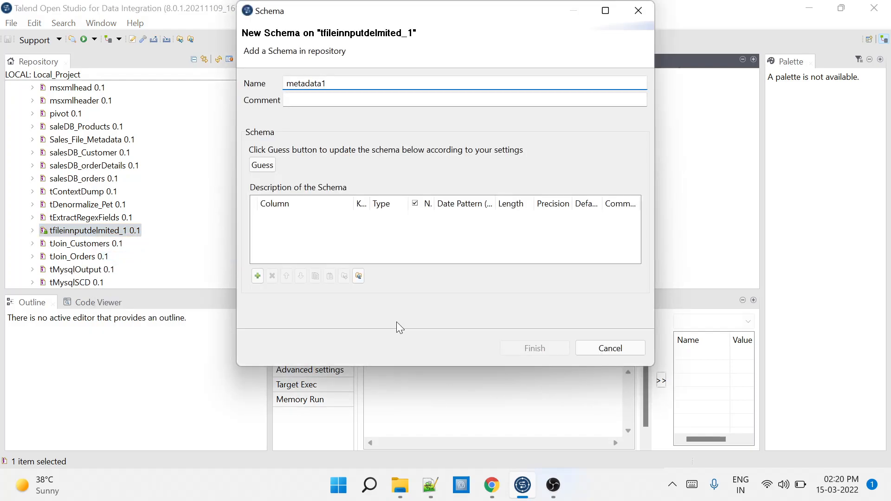
{"action": "left_click", "coordinate": [606, 349]}
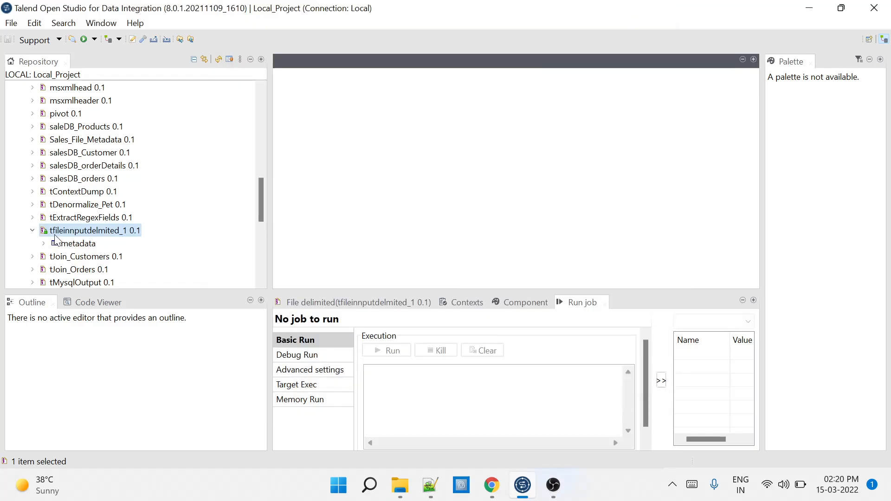
Try to update the tfileinnputdelmited_1 file metadata by reediting it through step 3 and propagating the modifications to all jobs
{"action": "right_click", "coordinate": [61, 231]}
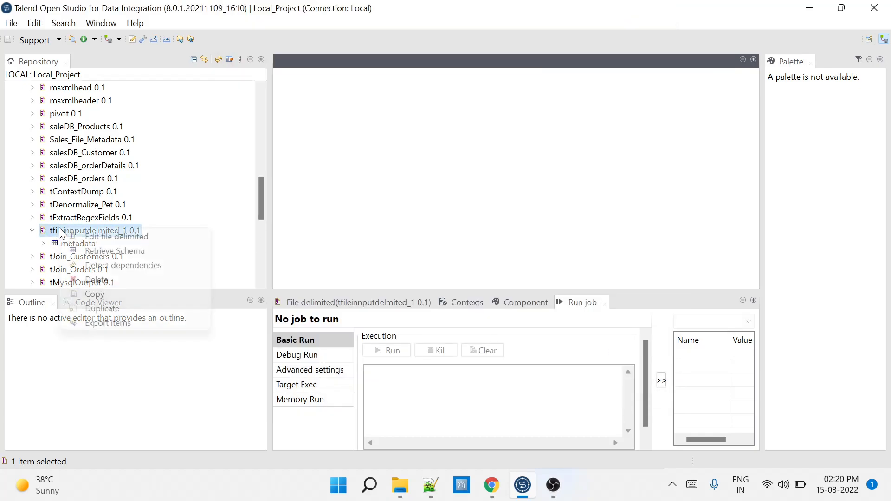
{"action": "left_click", "coordinate": [90, 236]}
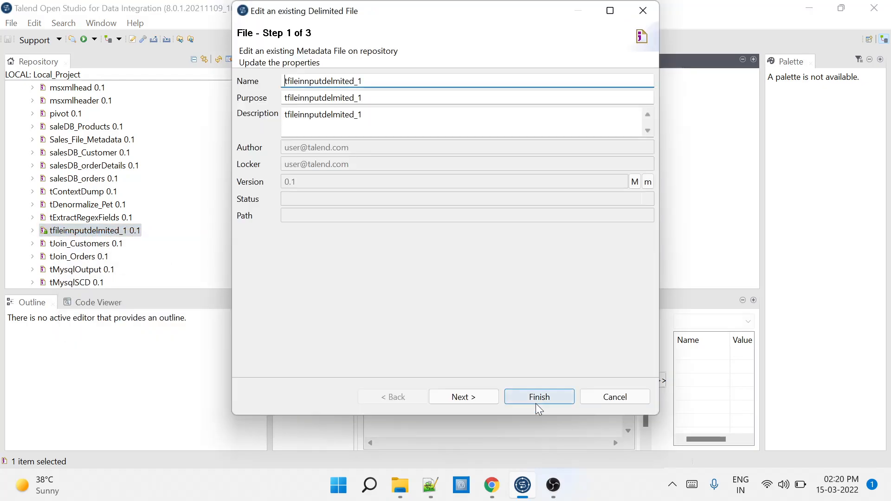
{"action": "left_click", "coordinate": [479, 397]}
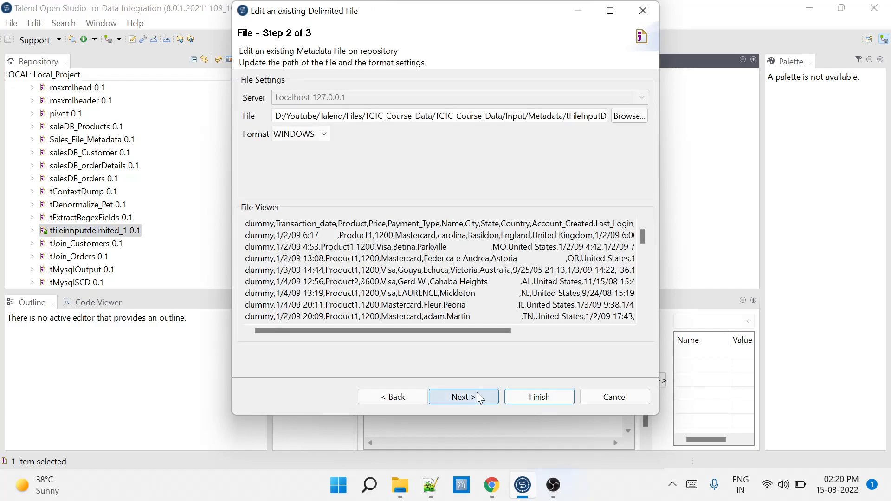
{"action": "left_click", "coordinate": [478, 394]}
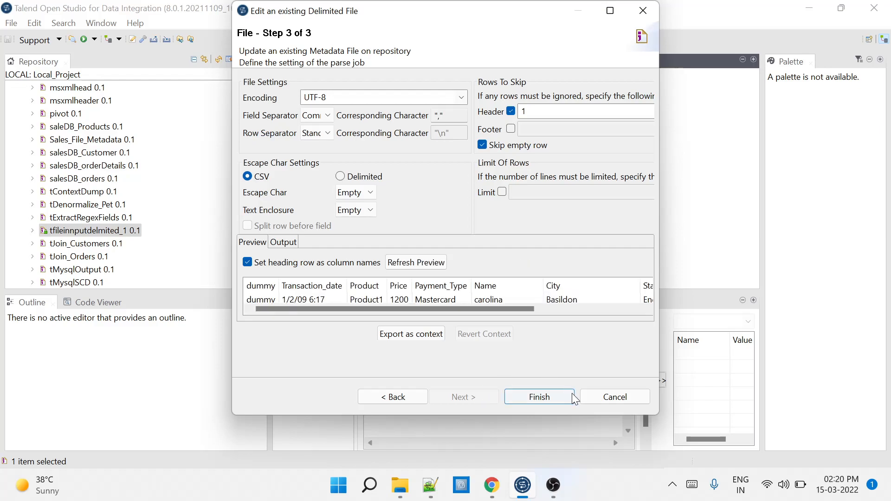
{"action": "left_click", "coordinate": [291, 243]}
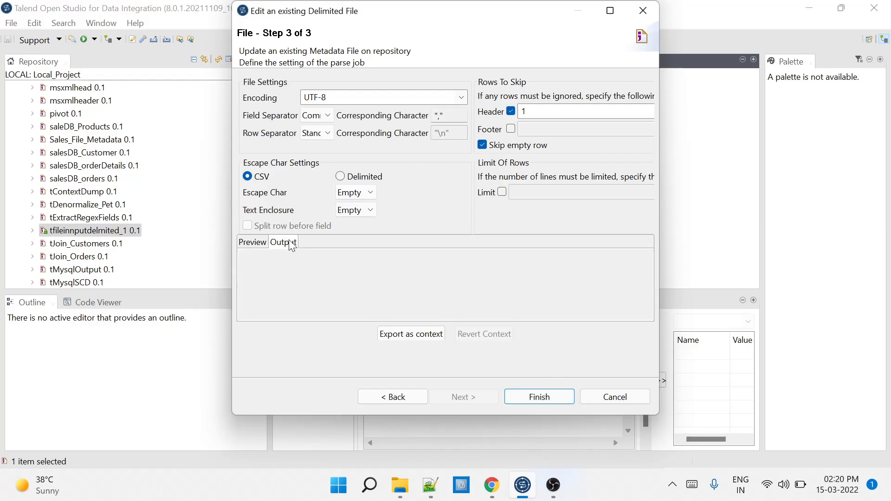
{"action": "left_click", "coordinate": [549, 400]}
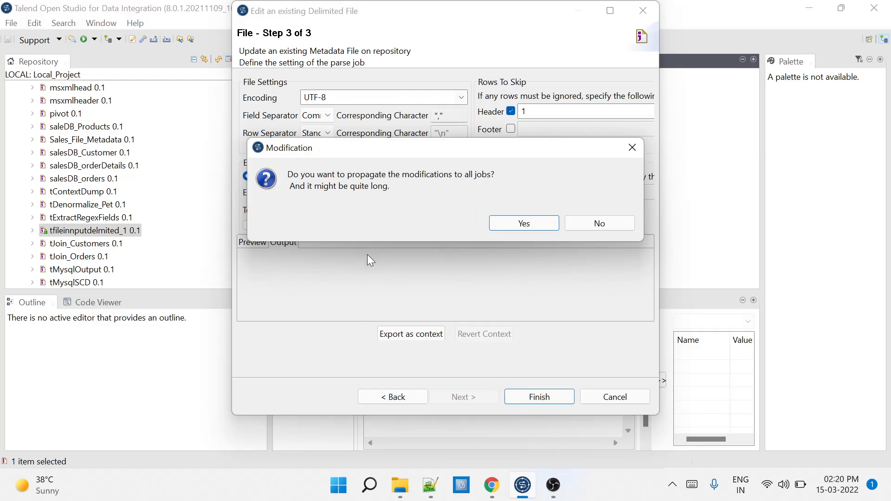
{"action": "left_click", "coordinate": [519, 225]}
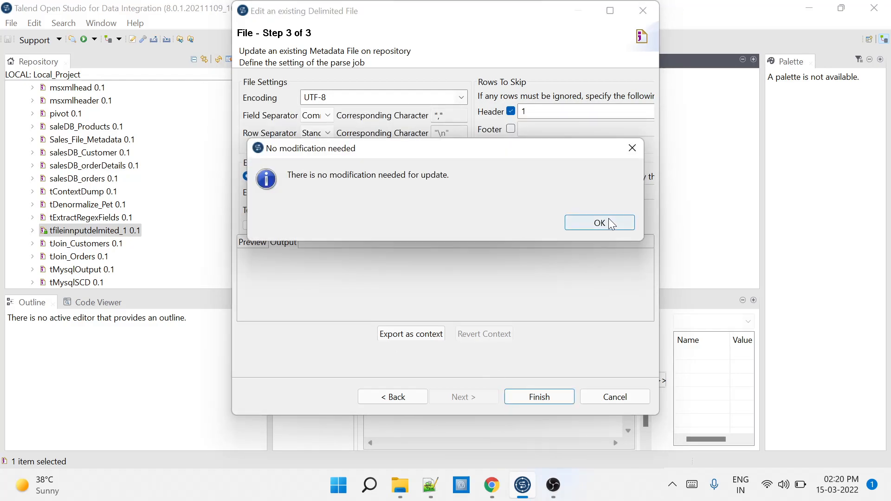
{"action": "left_click", "coordinate": [613, 225]}
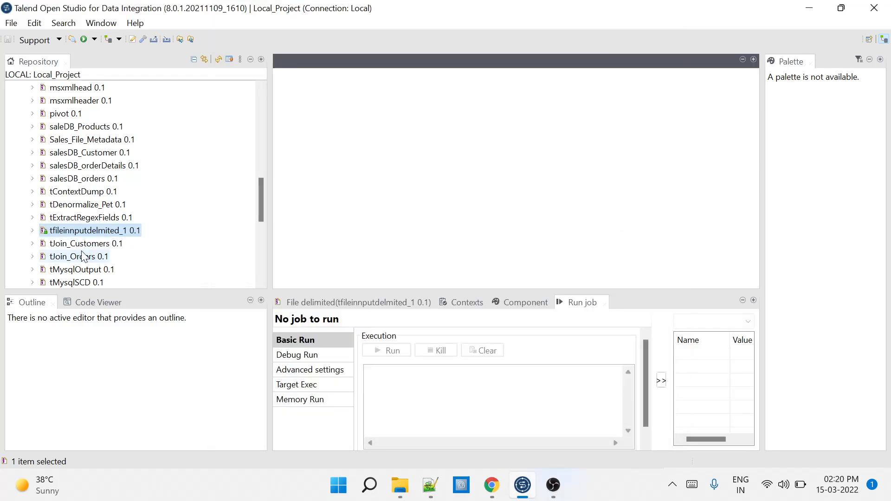
Edit the metadata schema under tfileinnputdelmited_1, adding a new column and moving it above Transaction_date
{"action": "left_click", "coordinate": [34, 231]}
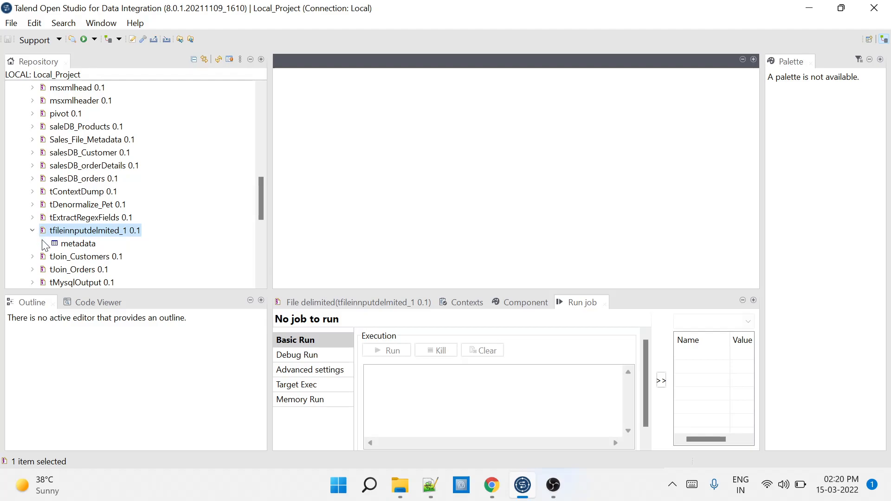
{"action": "left_click", "coordinate": [46, 245]}
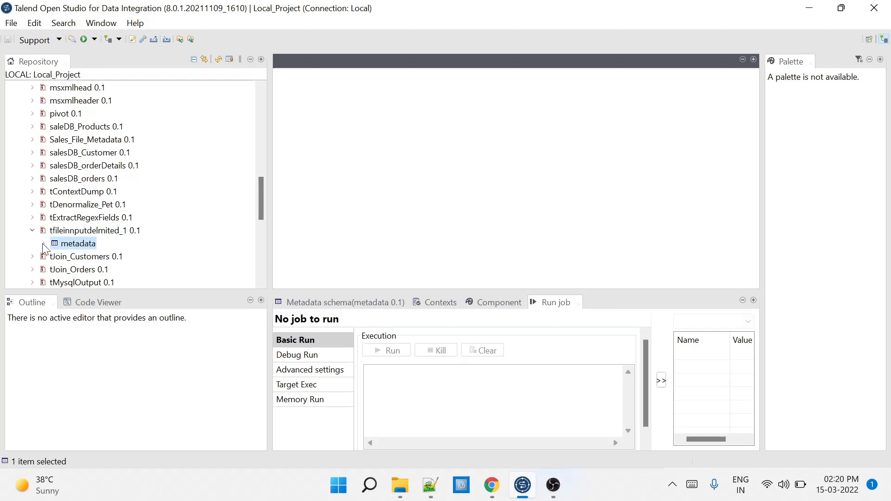
{"action": "right_click", "coordinate": [78, 247]}
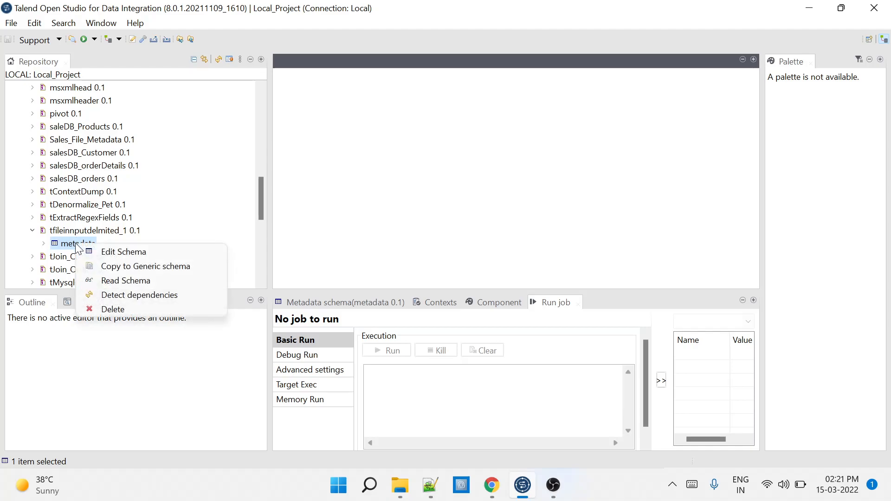
{"action": "left_click", "coordinate": [112, 250]}
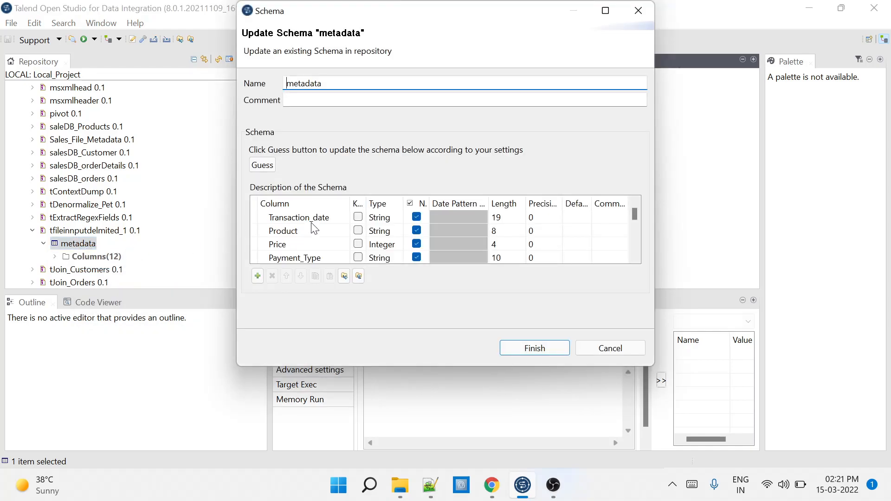
{"action": "left_click", "coordinate": [310, 217]}
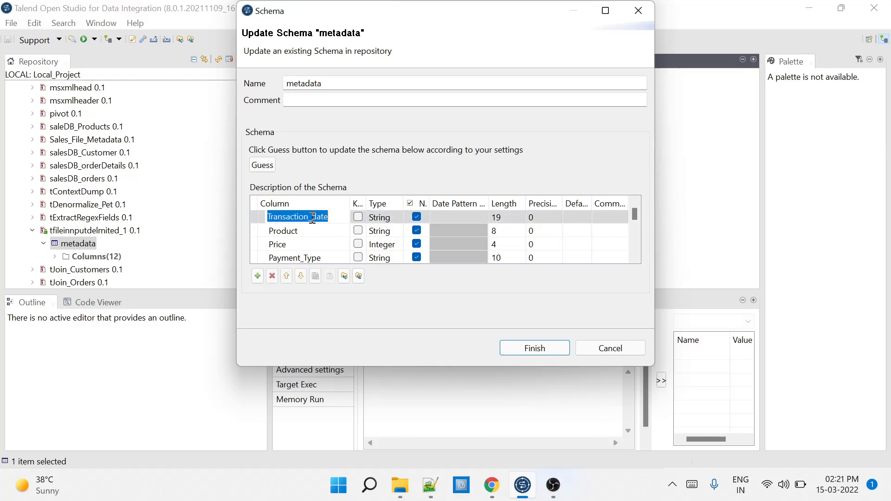
{"action": "left_click", "coordinate": [259, 277]}
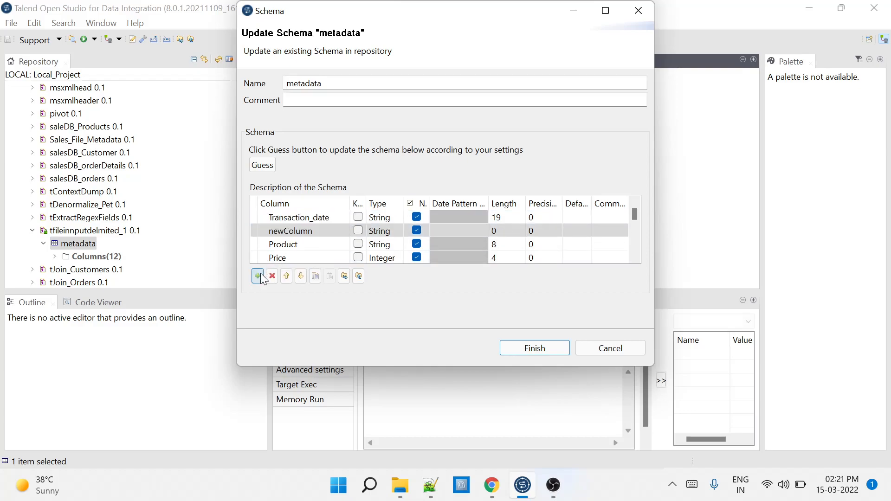
{"action": "left_click", "coordinate": [287, 276]}
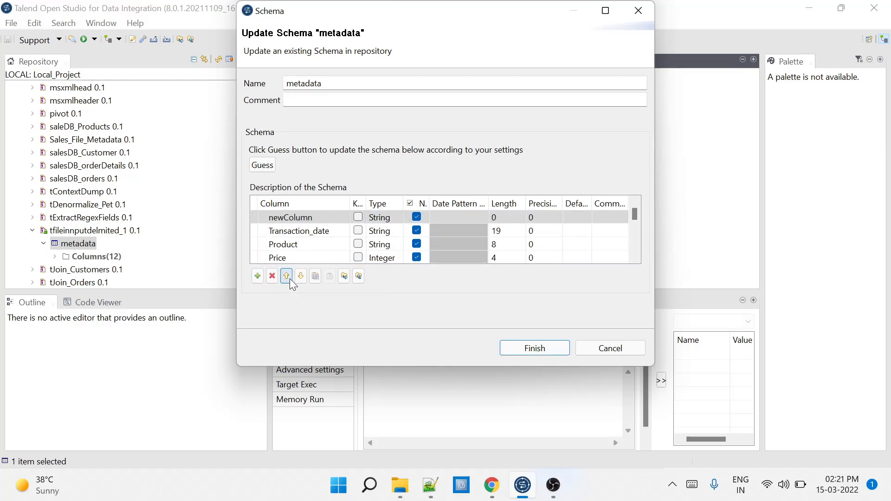
Name the new first column Dummy and set its length to 255
{"action": "left_click", "coordinate": [290, 216]}
{"action": "type", "text": "Dummy"}
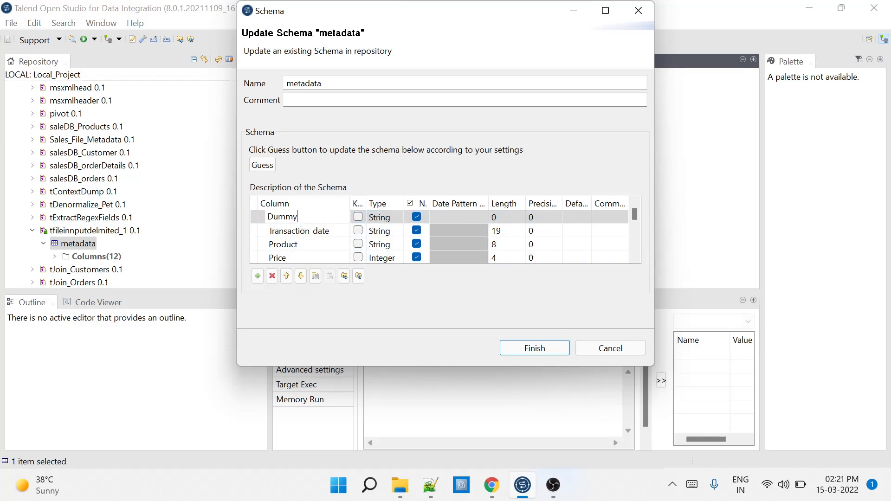
{"action": "key", "text": "Return"}
{"action": "left_click", "coordinate": [496, 219]}
{"action": "type", "text": "255"}
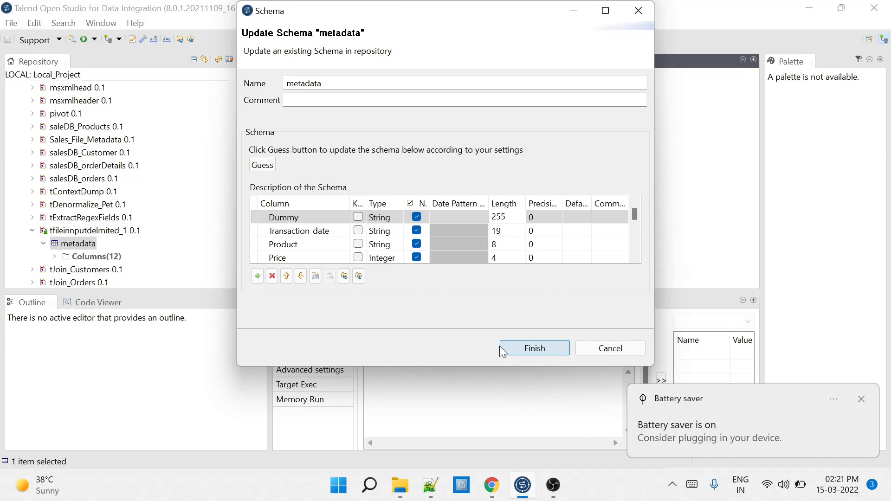
Finish the schema update and propagate it to all detected jobs, with the new column set as used
{"action": "left_click", "coordinate": [519, 348]}
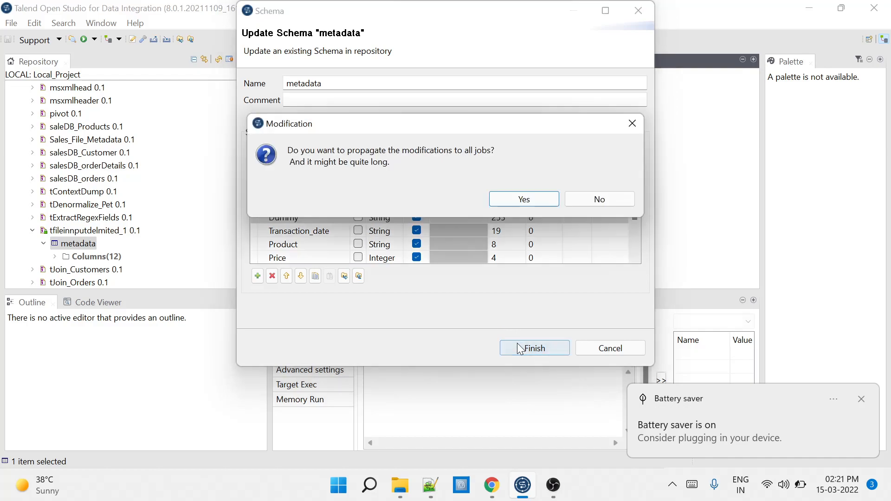
{"action": "left_click", "coordinate": [511, 205]}
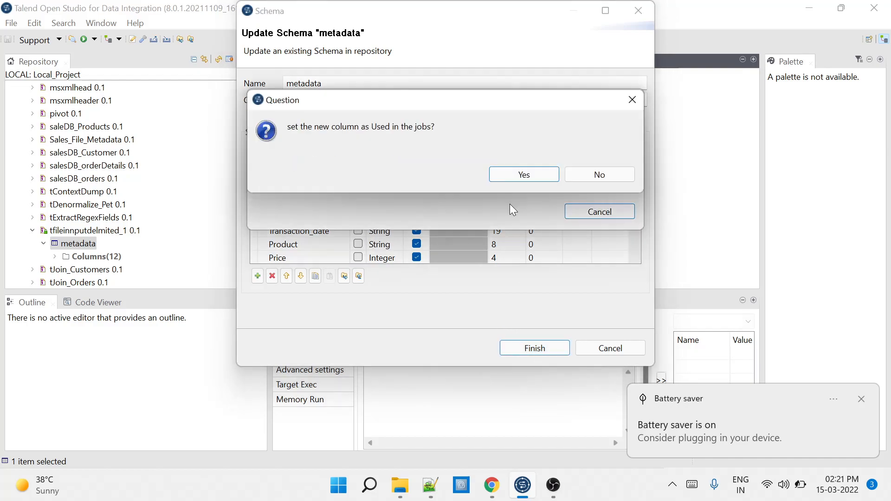
{"action": "left_click", "coordinate": [527, 177]}
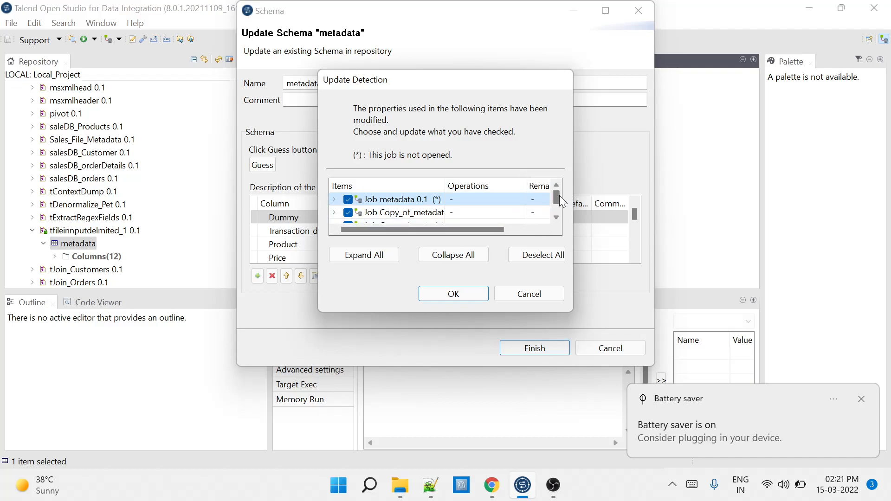
{"action": "left_click_drag", "start_coordinate": [558, 196], "coordinate": [556, 209]}
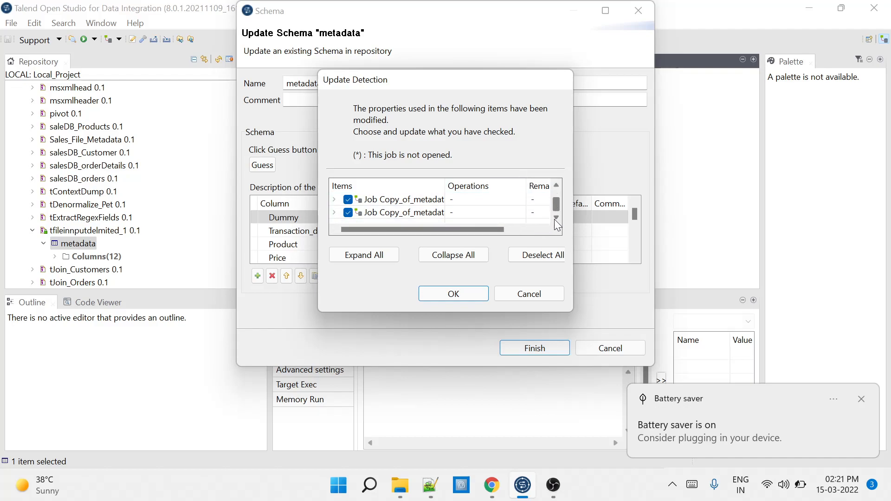
{"action": "left_click", "coordinate": [460, 294]}
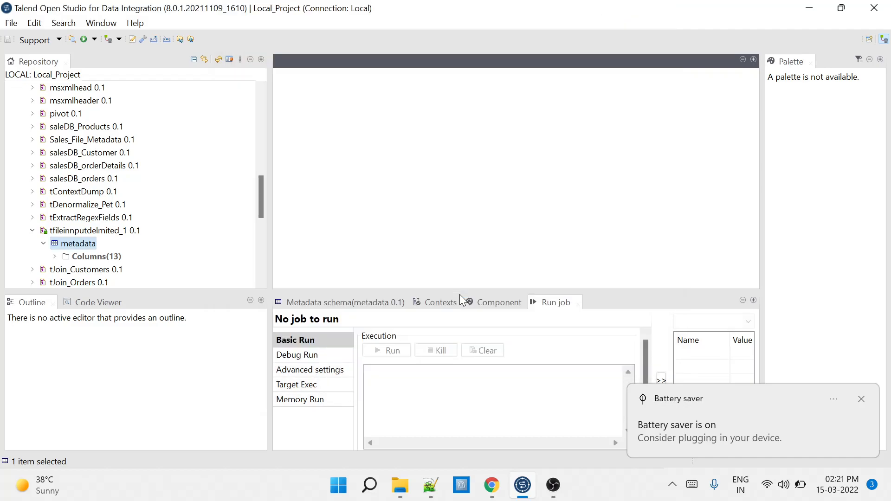
Open the metadata job from the demo folder and view the tfileinnputdelmited_1 component's basic settings in an enlarged view
{"action": "left_click_drag", "start_coordinate": [263, 188], "coordinate": [255, 99]}
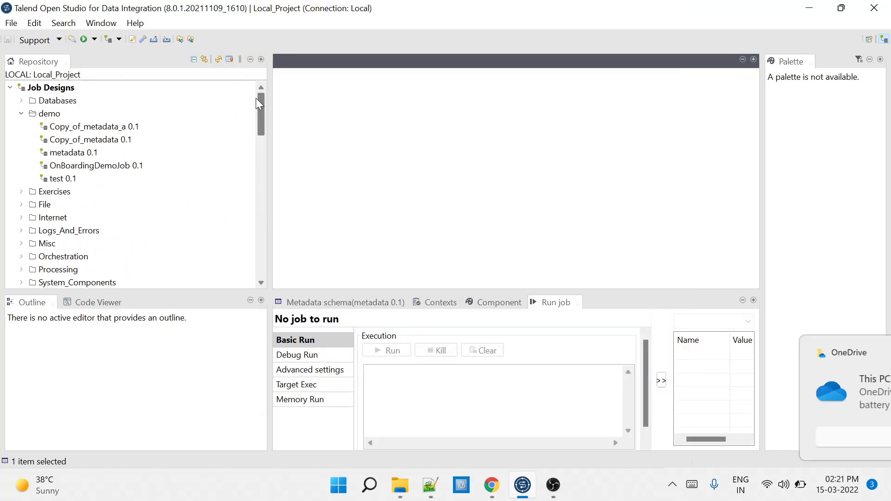
{"action": "double_click", "coordinate": [65, 155]}
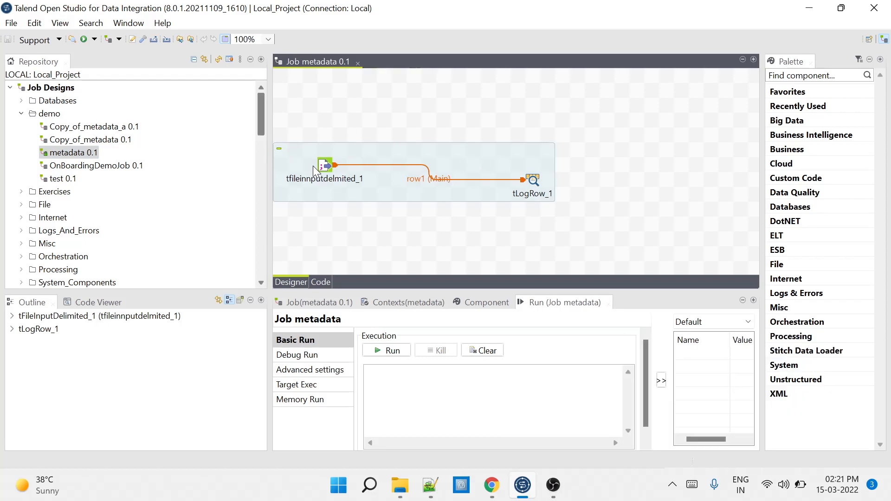
{"action": "left_click", "coordinate": [323, 166]}
{"action": "left_click", "coordinate": [487, 303]}
{"action": "double_click", "coordinate": [486, 298]}
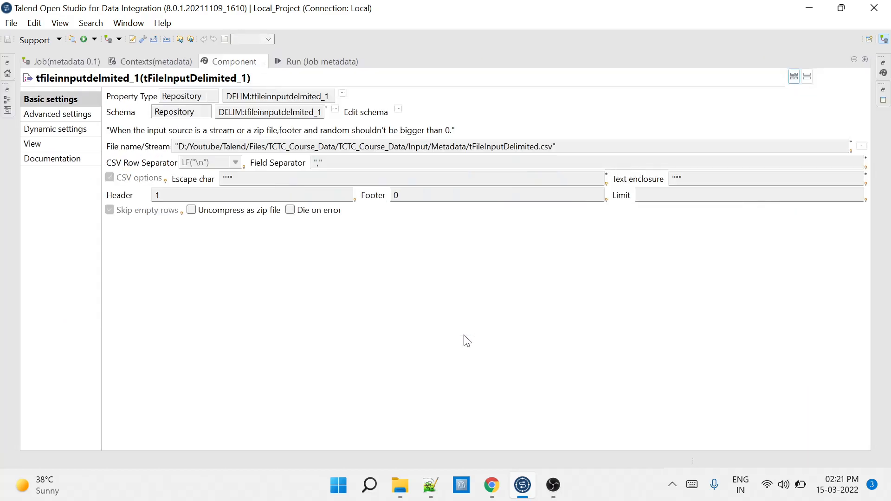
Examine the repository schema of tfileinnputdelmited_1 for the new column, dismiss it without changes and restore the normal layout
{"action": "left_click", "coordinate": [399, 110]}
{"action": "left_click", "coordinate": [407, 268]}
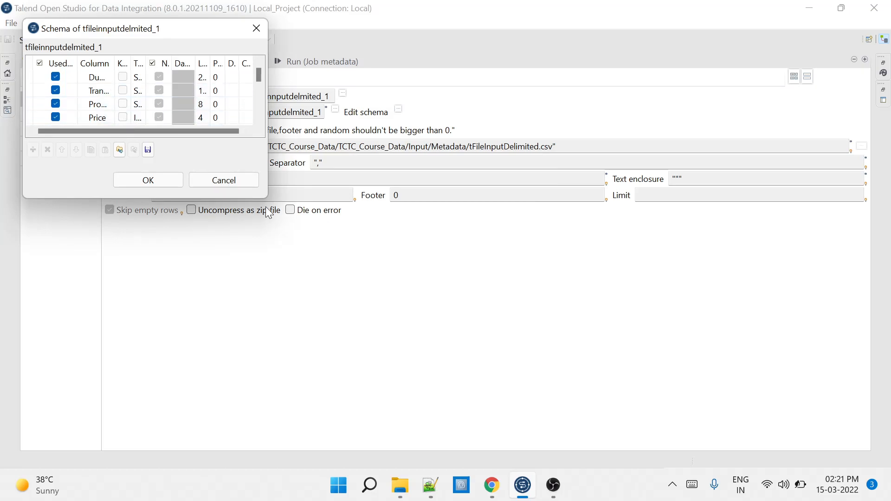
{"action": "left_click", "coordinate": [223, 180]}
{"action": "double_click", "coordinate": [217, 61]}
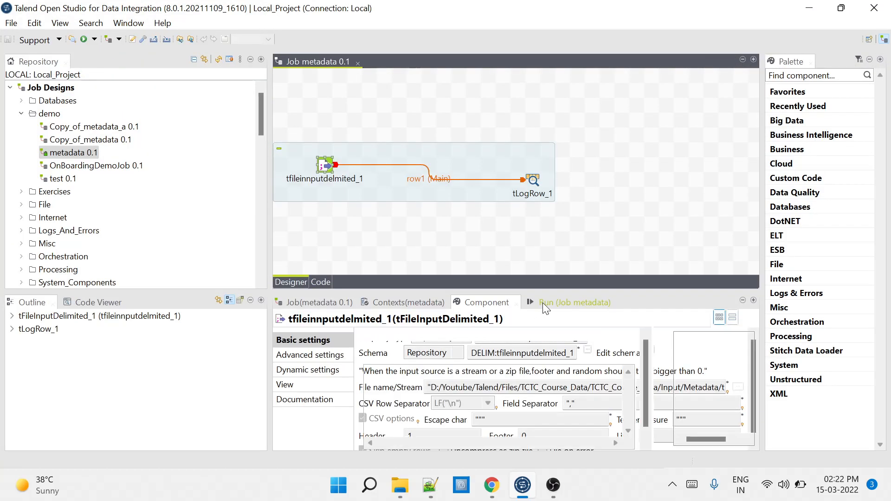
Run the metadata job and check the first column's value in the last row of its output
{"action": "left_click", "coordinate": [542, 303]}
{"action": "left_click", "coordinate": [382, 351]}
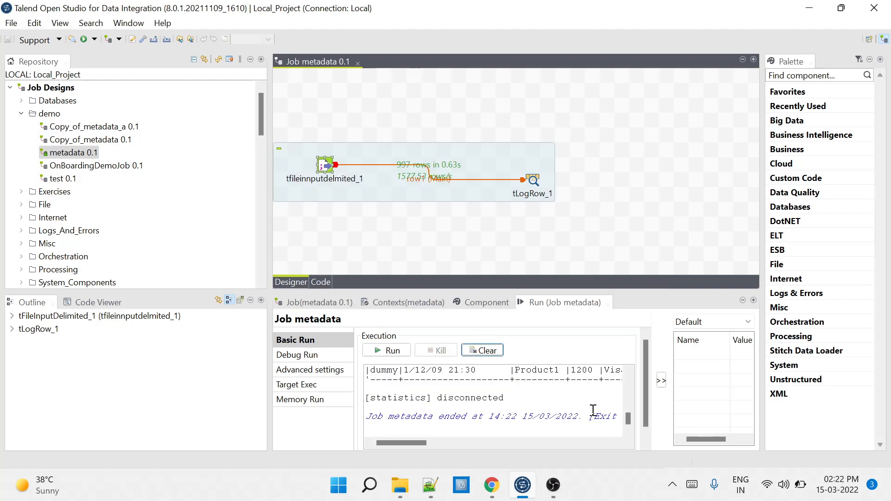
{"action": "double_click", "coordinate": [388, 370]}
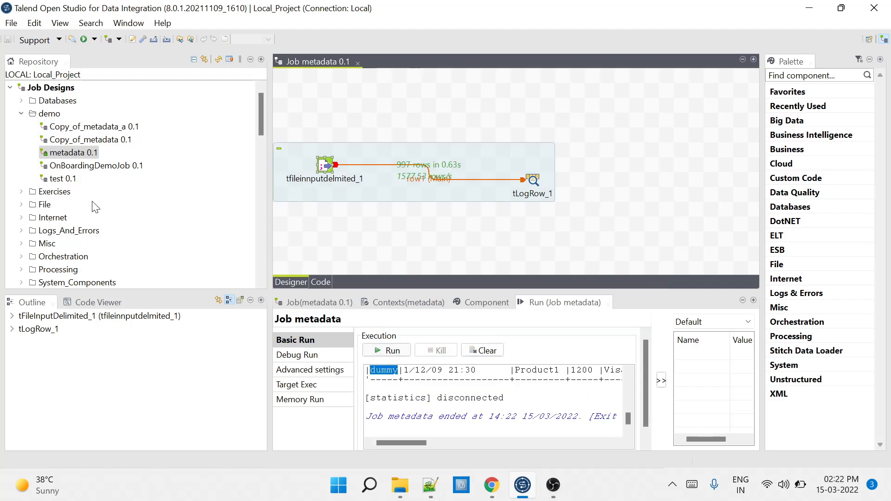
Open the Copy_of_metadata job, run it and check the first column's value in its last output row
{"action": "left_click", "coordinate": [96, 138]}
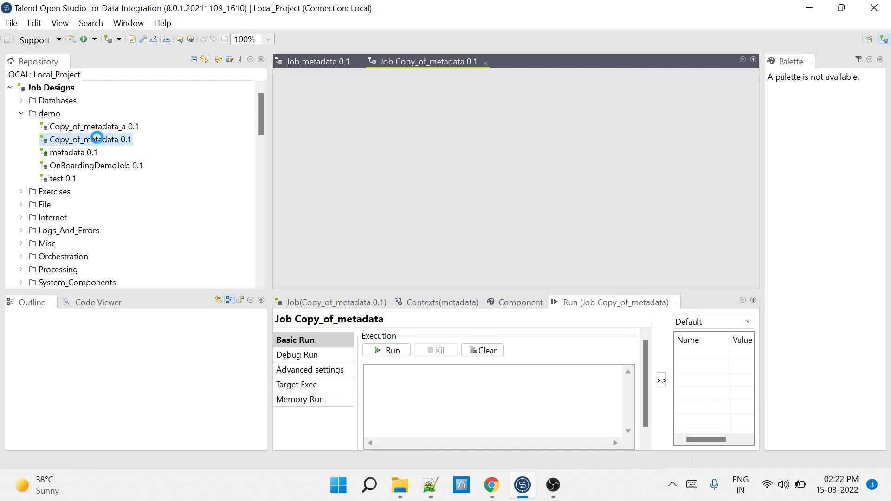
{"action": "left_click", "coordinate": [395, 352]}
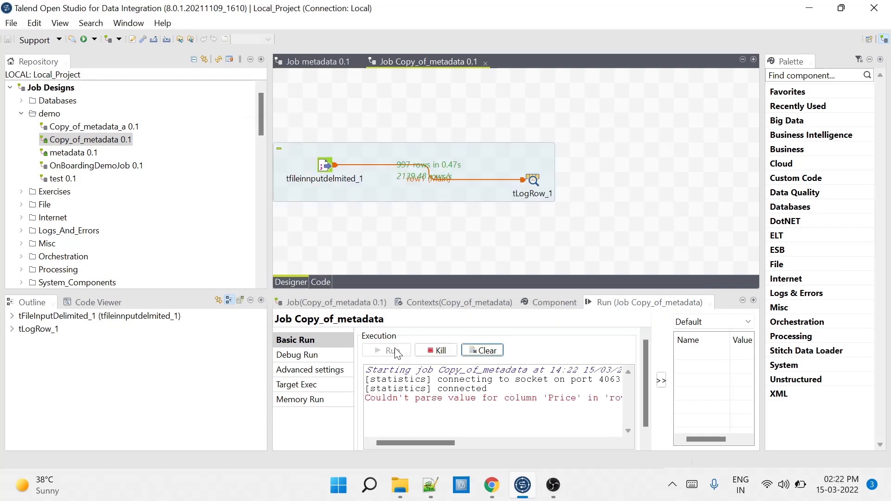
{"action": "double_click", "coordinate": [386, 371]}
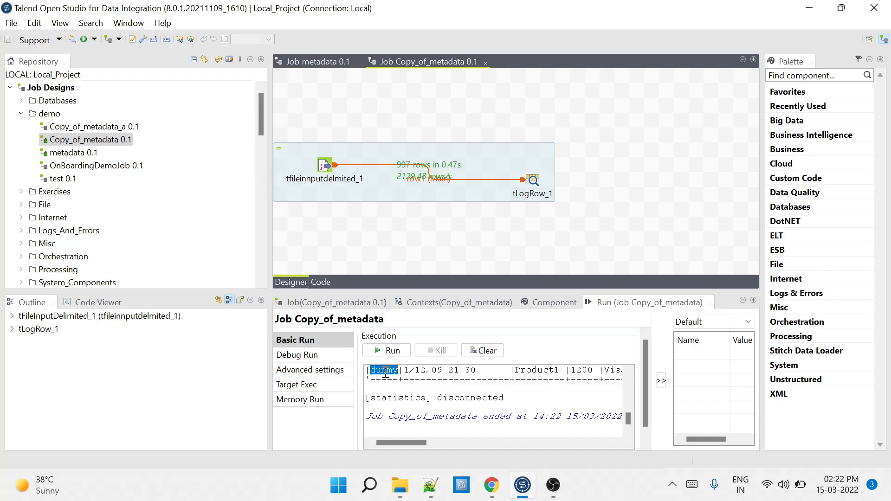
Close the Copy_of_metadata and metadata jobs
{"action": "left_click", "coordinate": [486, 63]}
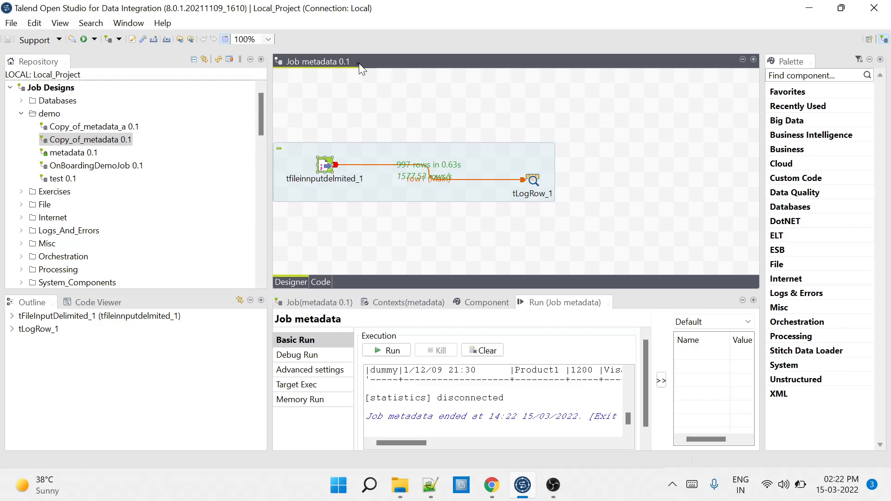
{"action": "left_click", "coordinate": [358, 63]}
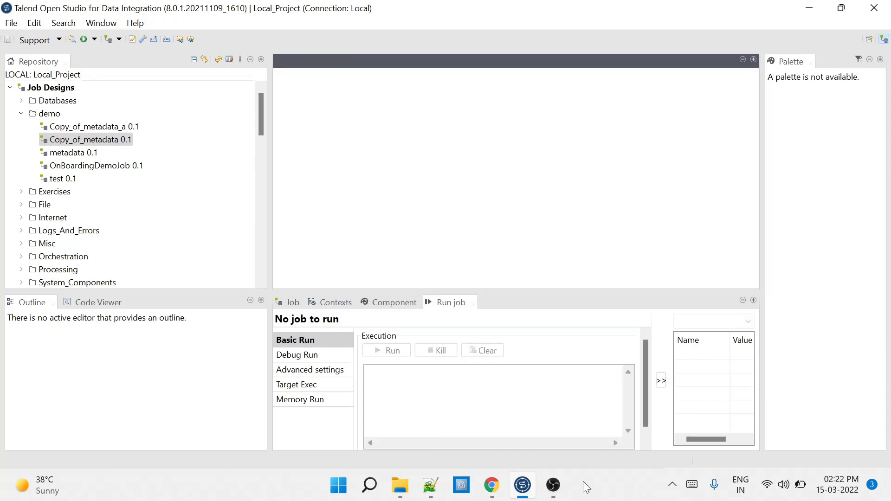
{"action": "left_click", "coordinate": [555, 488]}
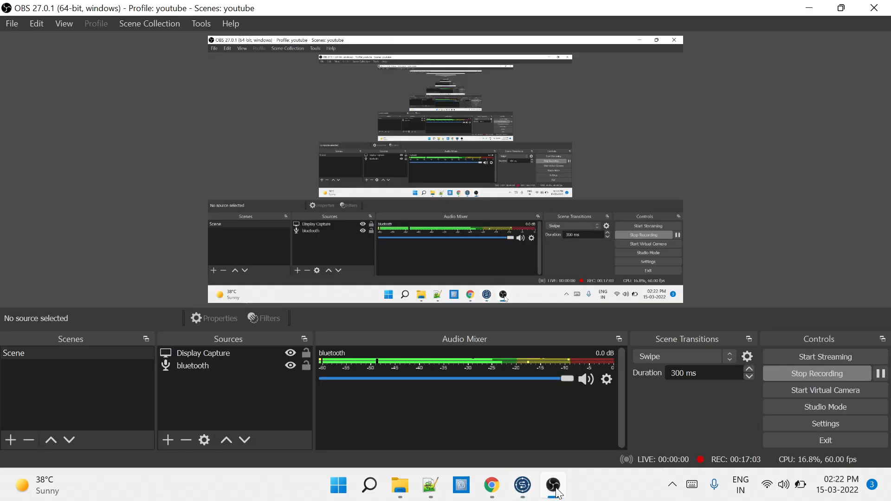